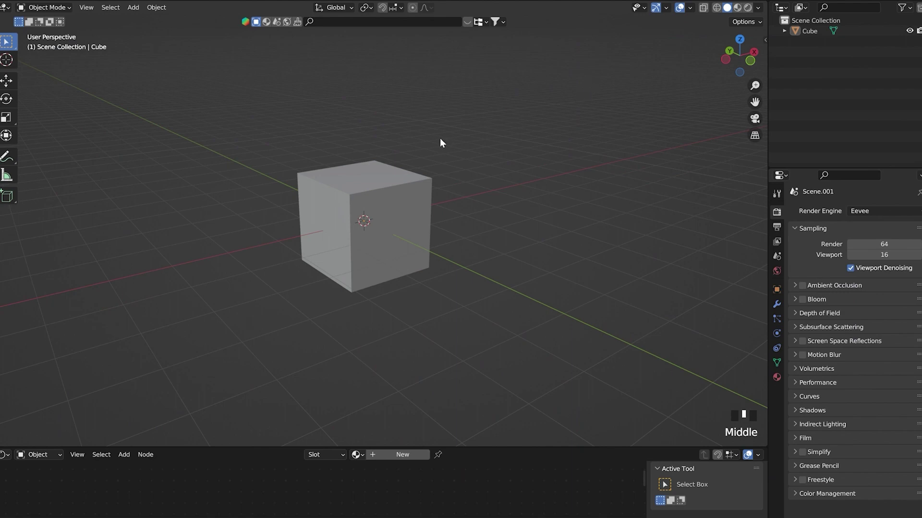
- Delete the default cube from the scene
{"action": "left_click", "coordinate": [397, 175]}
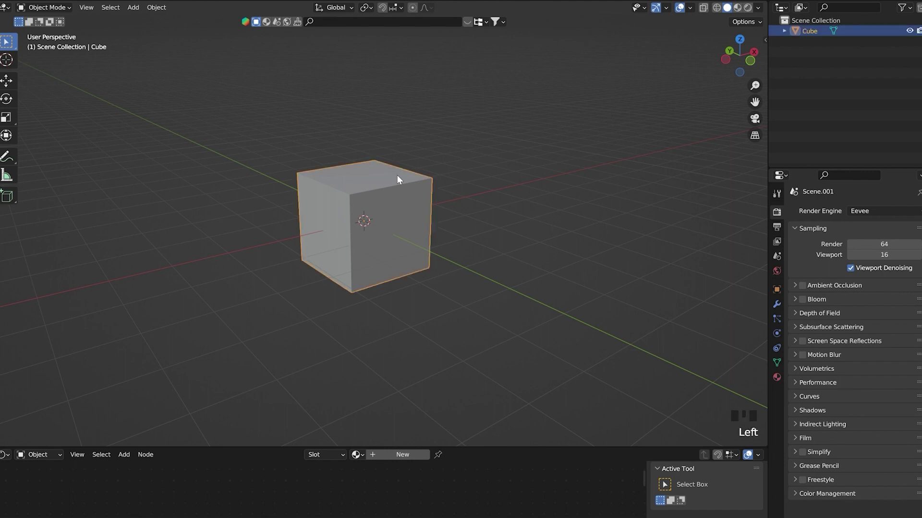
{"action": "key", "text": "BackSpace"}
{"action": "scroll", "coordinate": [272, 151], "scroll_direction": "up", "scroll_amount": 2}
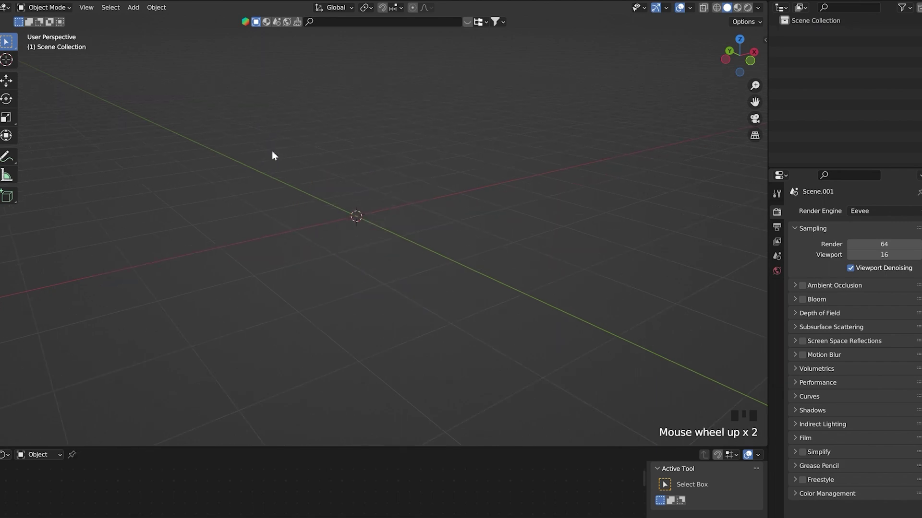
- Add a text object at the world origin of the empty scene
{"action": "middle_click_drag", "start_coordinate": [212, 86], "coordinate": [279, 120]}
{"action": "left_click", "coordinate": [133, 7]}
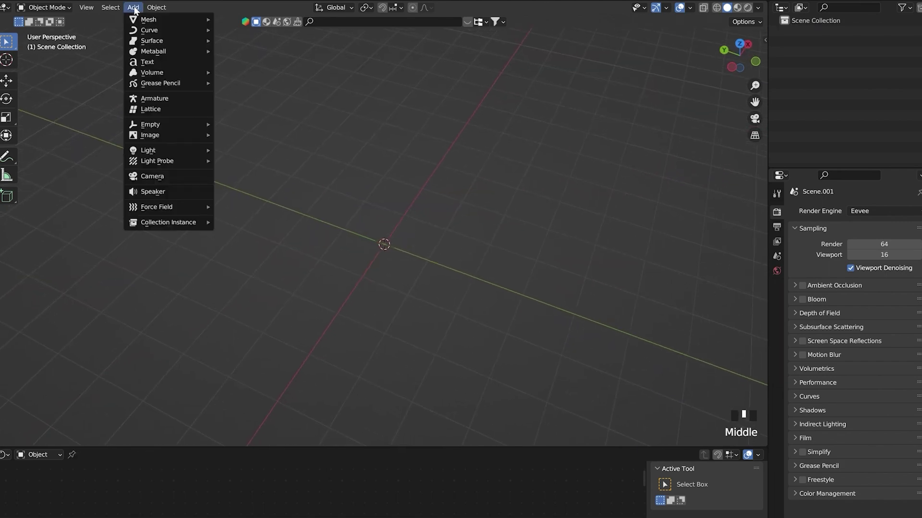
{"action": "left_click", "coordinate": [148, 62]}
{"action": "scroll", "coordinate": [385, 205], "scroll_direction": "up", "scroll_amount": 5}
{"action": "middle_click_drag", "start_coordinate": [385, 205], "coordinate": [421, 210]}
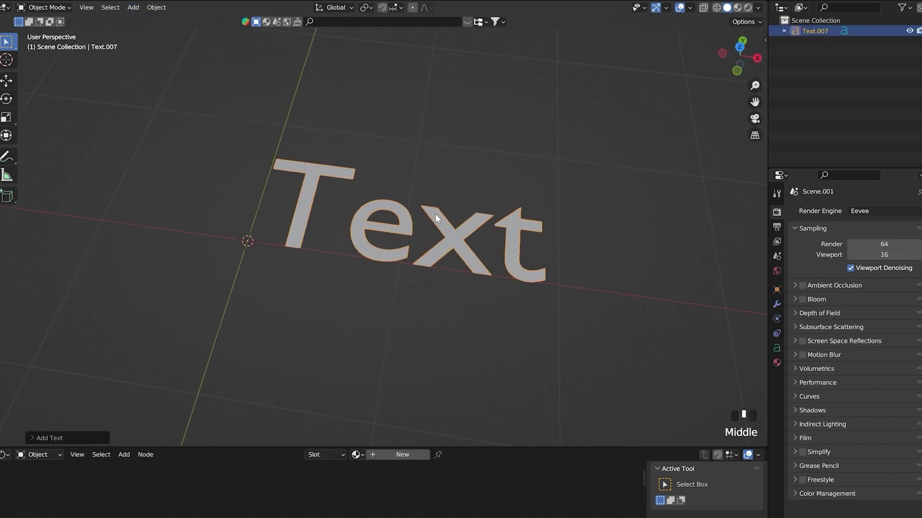
- Replace the text object's default wording with "BALLOON" and return to Object Mode
{"action": "key", "text": "Tab"}
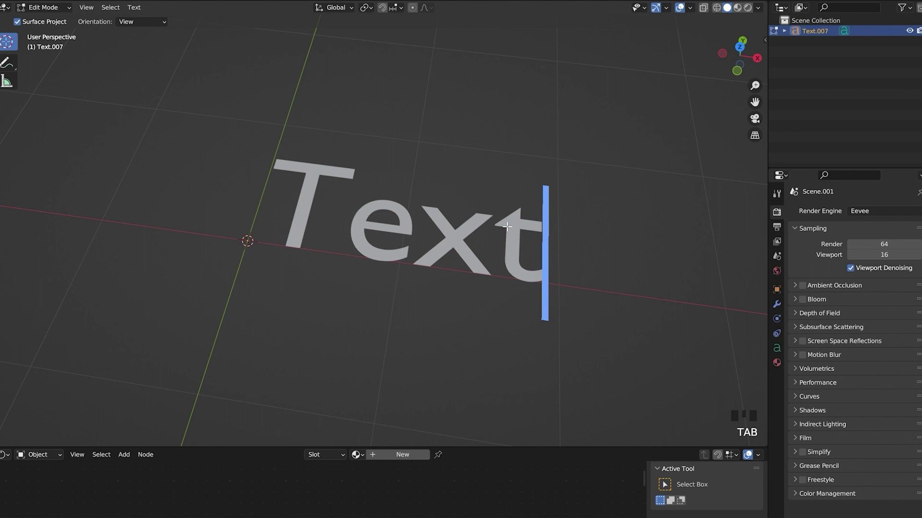
{"action": "key", "text": "BackSpace"}
{"action": "key", "text": "BackSpace"}
{"action": "key", "text": "BackSpace"}
{"action": "key", "text": "BackSpace"}
{"action": "key", "text": "BackSpace"}
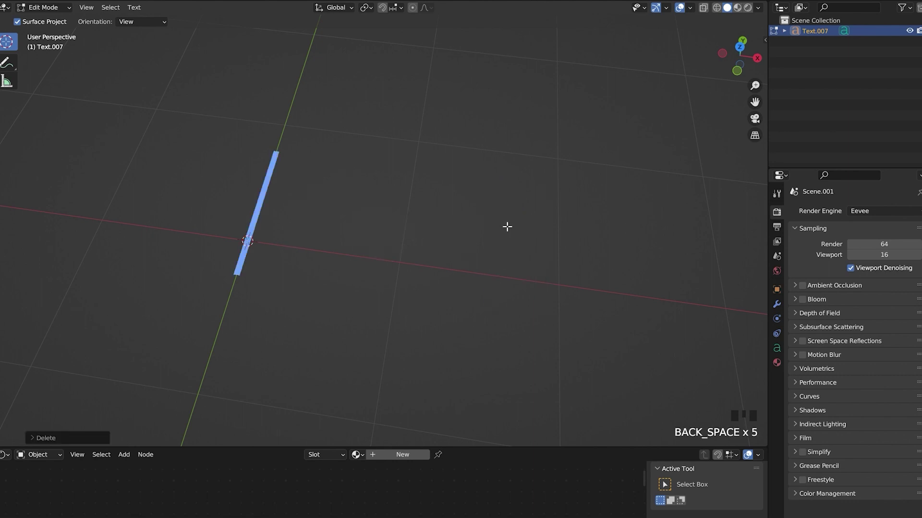
{"action": "type", "text": "BALLOON"}
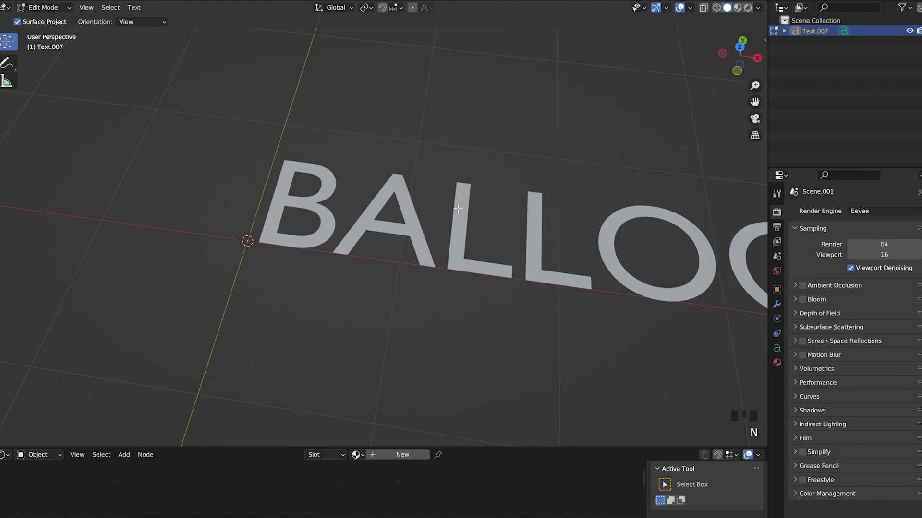
{"action": "scroll", "coordinate": [456, 211], "scroll_direction": "down", "scroll_amount": 5}
{"action": "key", "text": "Tab"}
{"action": "mouse_move", "coordinate": [490, 218]}
{"action": "middle_mouse_down"}
{"action": "mouse_move", "coordinate": [472, 229]}
{"action": "mouse_move", "coordinate": [489, 220]}
{"action": "middle_mouse_up"}
{"action": "scroll", "coordinate": [515, 240], "scroll_direction": "up", "scroll_amount": 3}
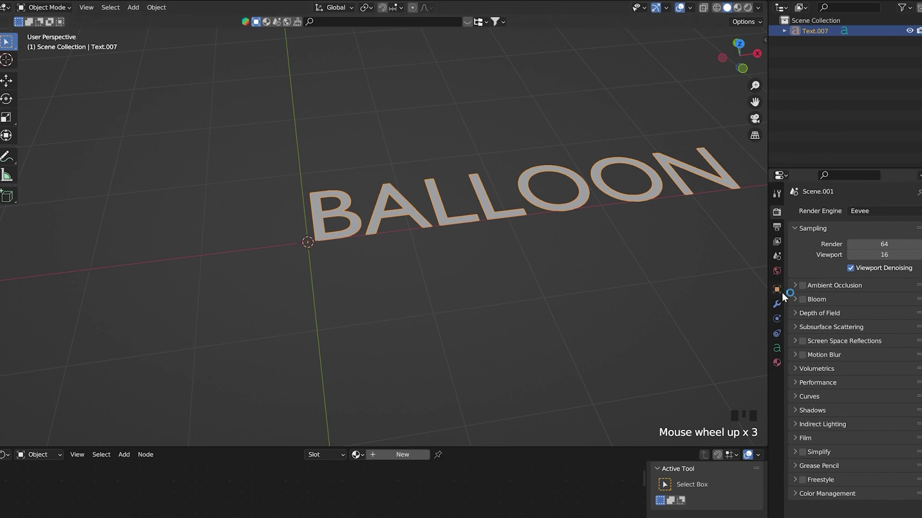
- Load Arial Black as the regular font of the BALLOON text
{"action": "left_click", "coordinate": [778, 231]}
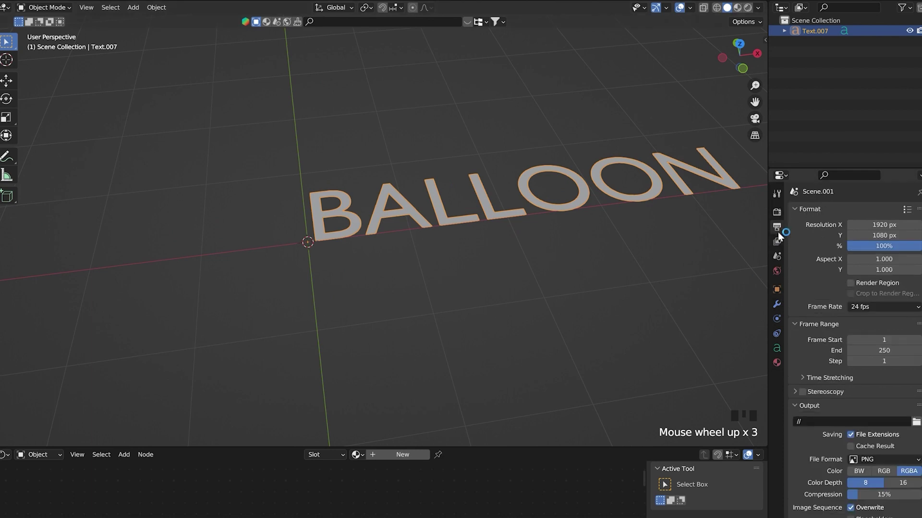
{"action": "left_click", "coordinate": [777, 305]}
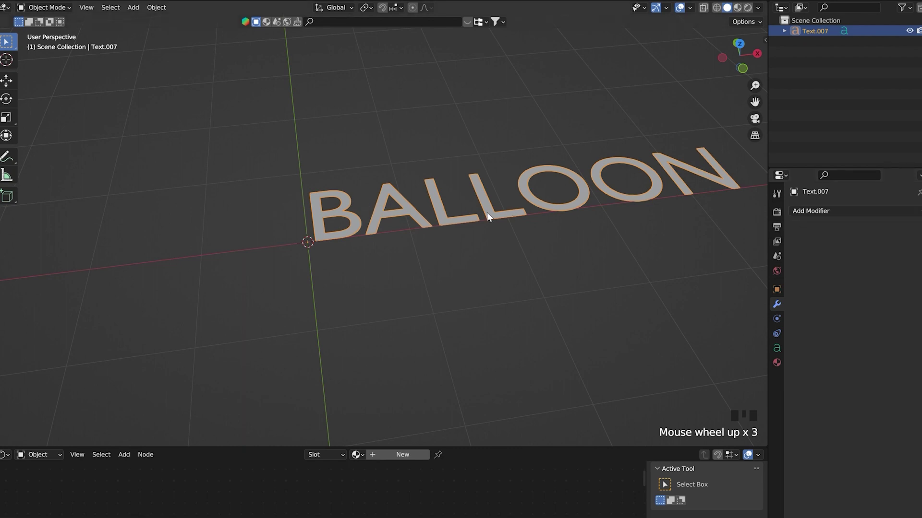
{"action": "middle_click_drag", "start_coordinate": [487, 212], "coordinate": [556, 182]}
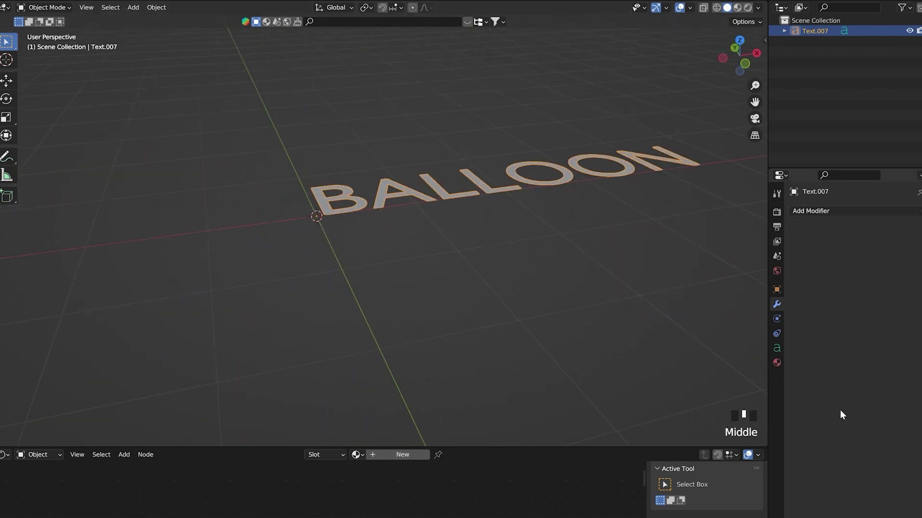
{"action": "left_click", "coordinate": [777, 349]}
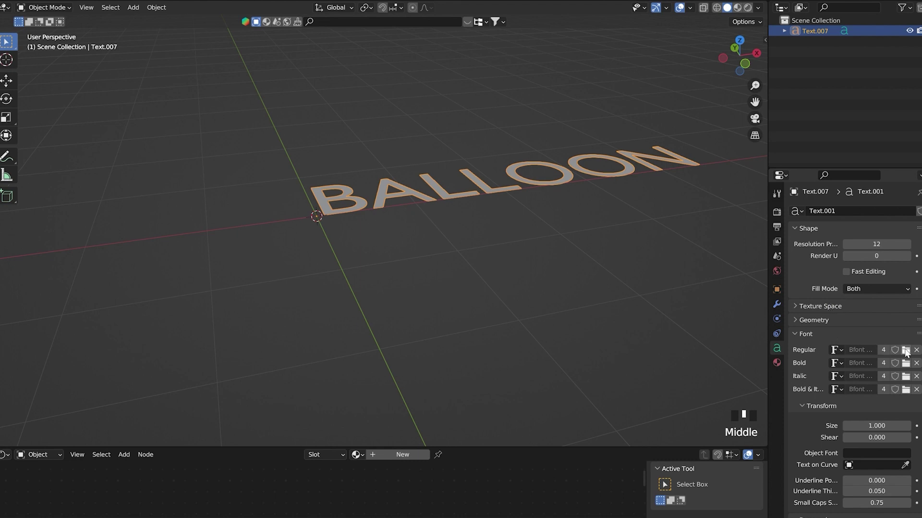
{"action": "double_click", "coordinate": [880, 347]}
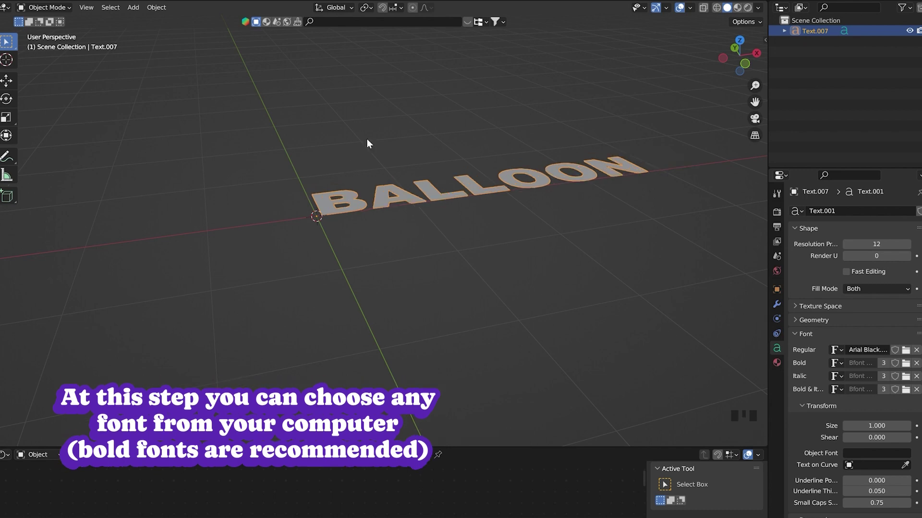
{"action": "middle_click_drag", "start_coordinate": [505, 154], "coordinate": [503, 184]}
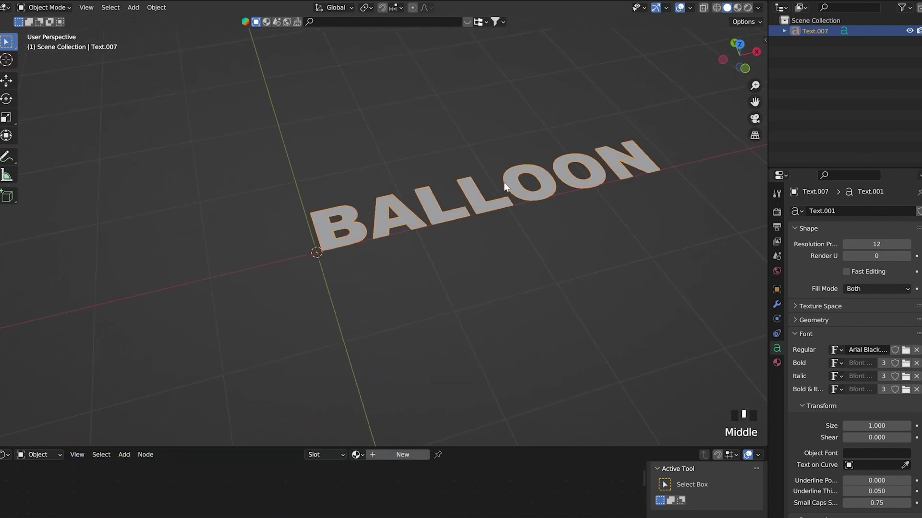
- Add a Solidify modifier to the BALLOON text and set its thickness to 0.26 m
{"action": "left_click", "coordinate": [777, 304]}
{"action": "left_click", "coordinate": [816, 211]}
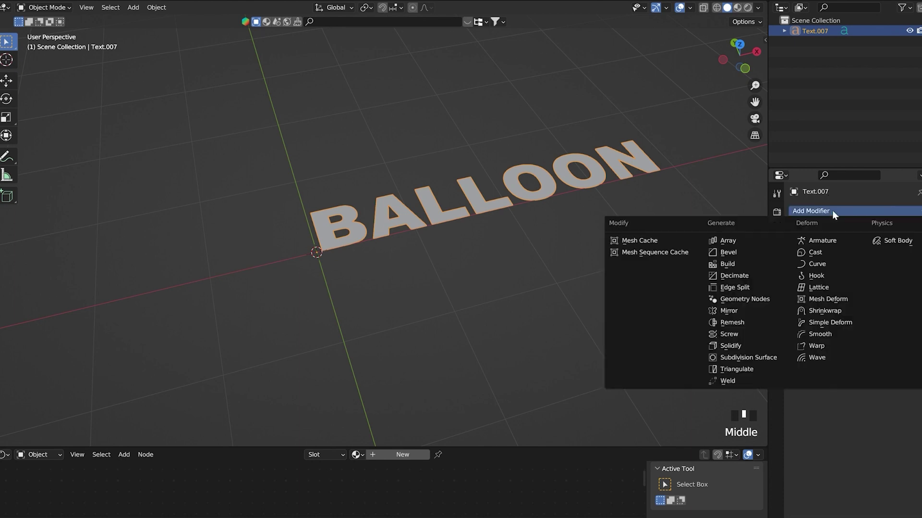
{"action": "left_click", "coordinate": [731, 345]}
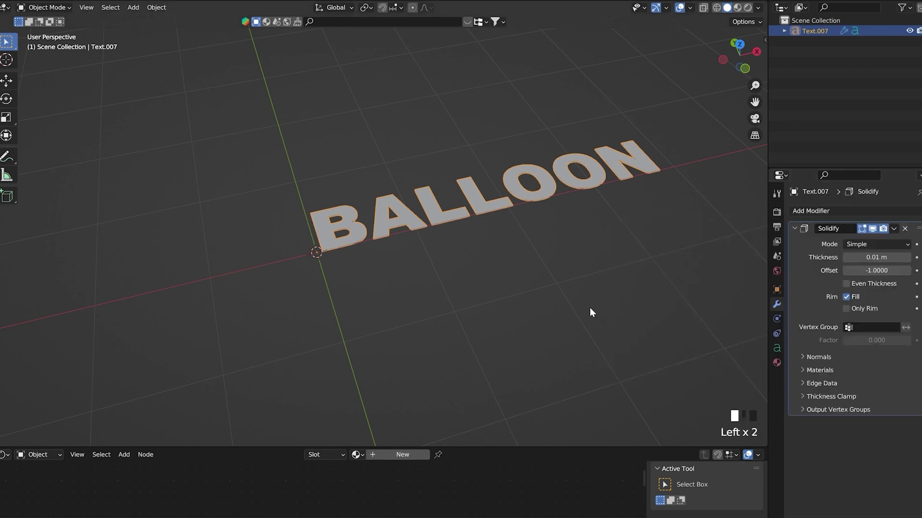
{"action": "middle_click_drag", "start_coordinate": [590, 313], "coordinate": [408, 231]}
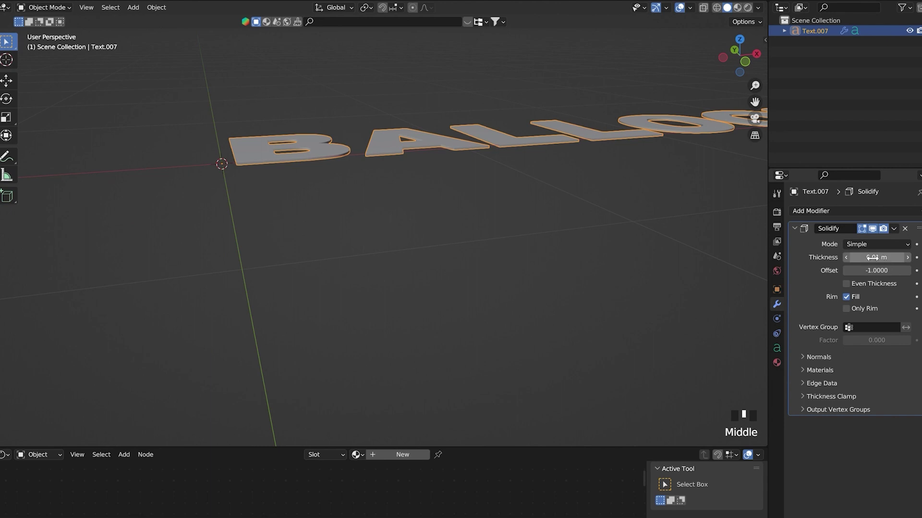
{"action": "left_click_drag", "start_coordinate": [876, 257], "coordinate": [907, 258]}
{"action": "scroll", "coordinate": [442, 179], "scroll_direction": "up", "scroll_amount": 3}
{"action": "middle_click_drag", "start_coordinate": [442, 180], "coordinate": [427, 200]}
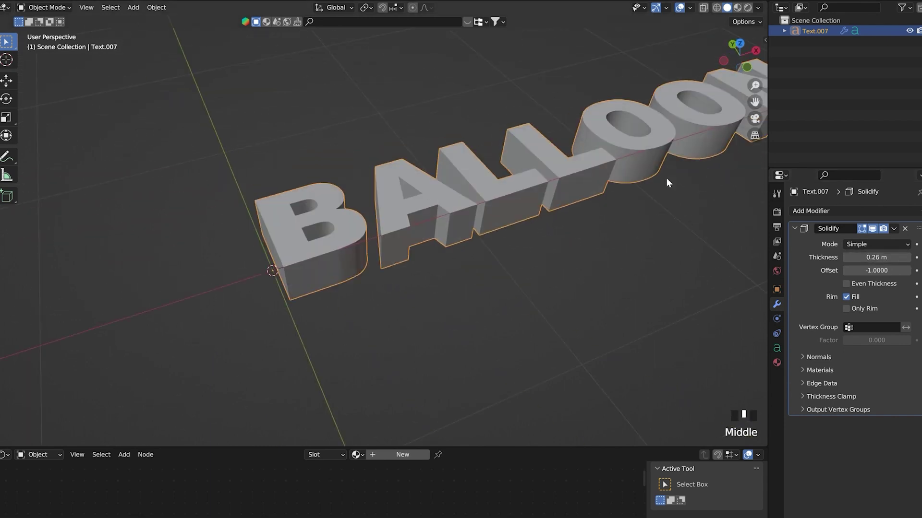
- Add a Remesh modifier to the BALLOON text after the Solidify modifier
{"action": "left_click", "coordinate": [883, 210]}
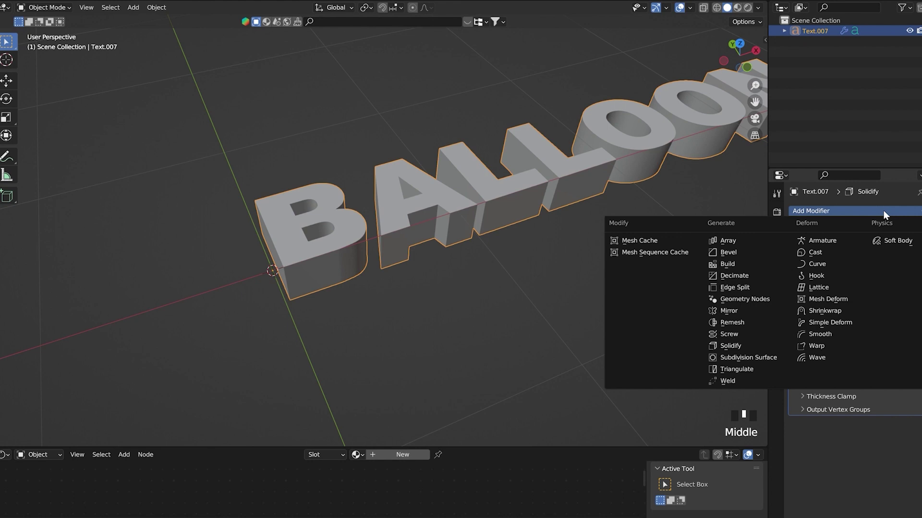
{"action": "left_click", "coordinate": [755, 322]}
{"action": "scroll", "coordinate": [595, 249], "scroll_direction": "down", "scroll_amount": 6}
{"action": "middle_click_drag", "start_coordinate": [597, 212], "coordinate": [523, 120]}
{"action": "scroll", "coordinate": [502, 211], "scroll_direction": "up", "scroll_amount": 5}
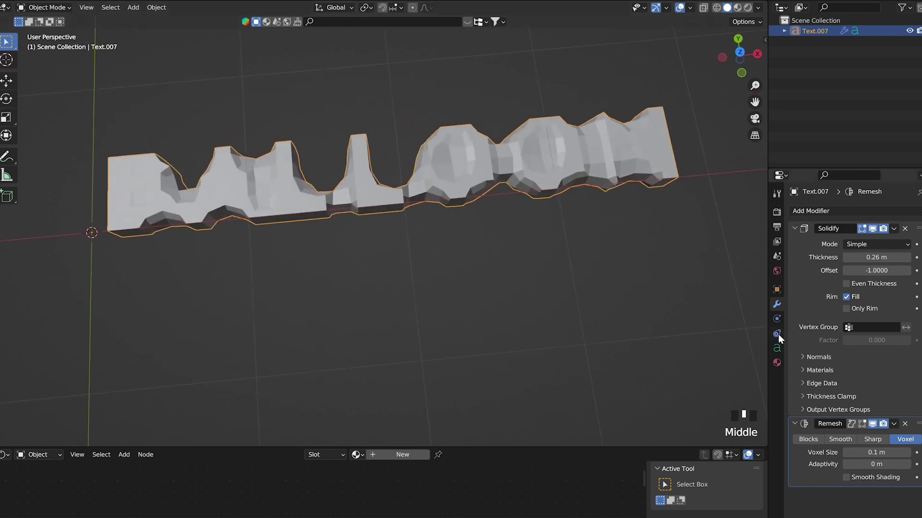
- Set the Remesh modifier's voxel size to 0.02 m
{"action": "left_click", "coordinate": [846, 454]}
{"action": "left_click", "coordinate": [846, 453]}
{"action": "left_click", "coordinate": [845, 453]}
{"action": "left_click", "coordinate": [845, 453]}
{"action": "left_click", "coordinate": [846, 454]}
{"action": "left_click", "coordinate": [845, 453]}
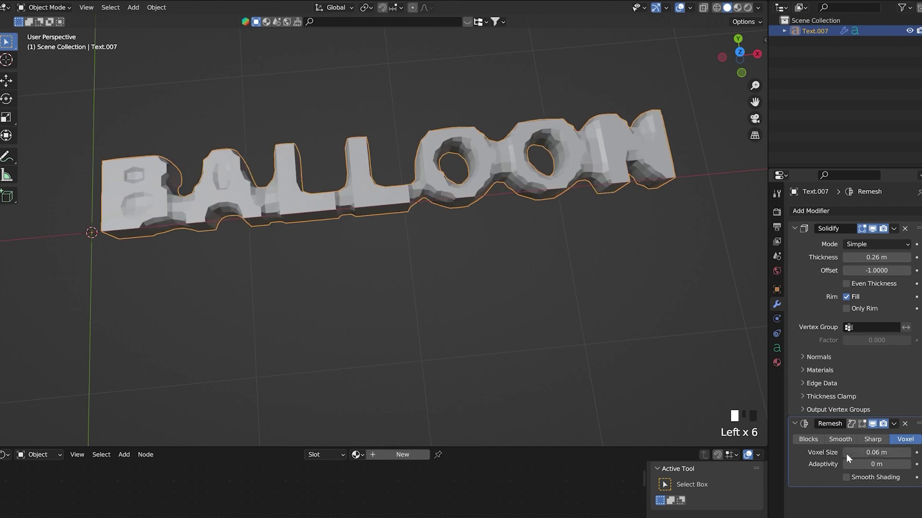
{"action": "left_click", "coordinate": [845, 454]}
{"action": "left_click", "coordinate": [845, 453]}
{"action": "left_click", "coordinate": [846, 453]}
{"action": "left_click", "coordinate": [846, 453]}
{"action": "left_click", "coordinate": [846, 454]}
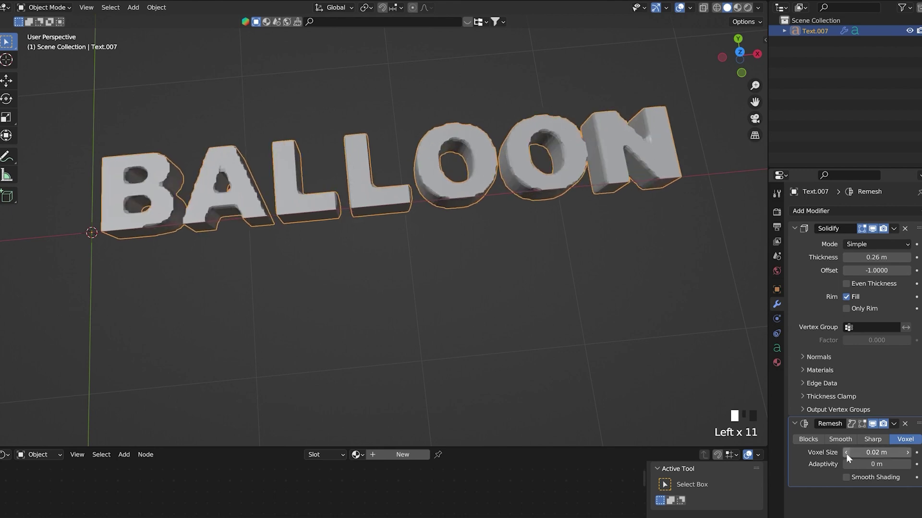
{"action": "middle_click_drag", "start_coordinate": [517, 234], "coordinate": [454, 192]}
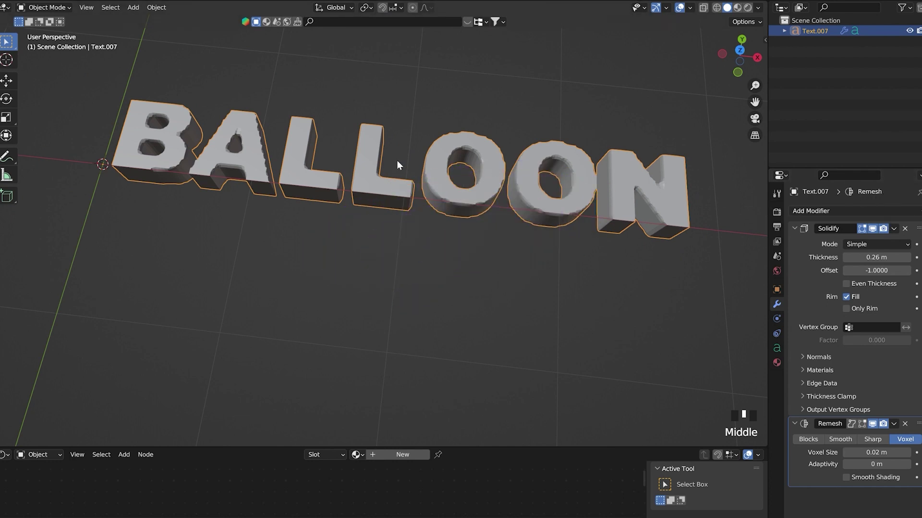
- Convert the BALLOON text object with its modifiers to a mesh
{"action": "right_click", "coordinate": [364, 153]}
{"action": "right_click", "coordinate": [436, 144]}
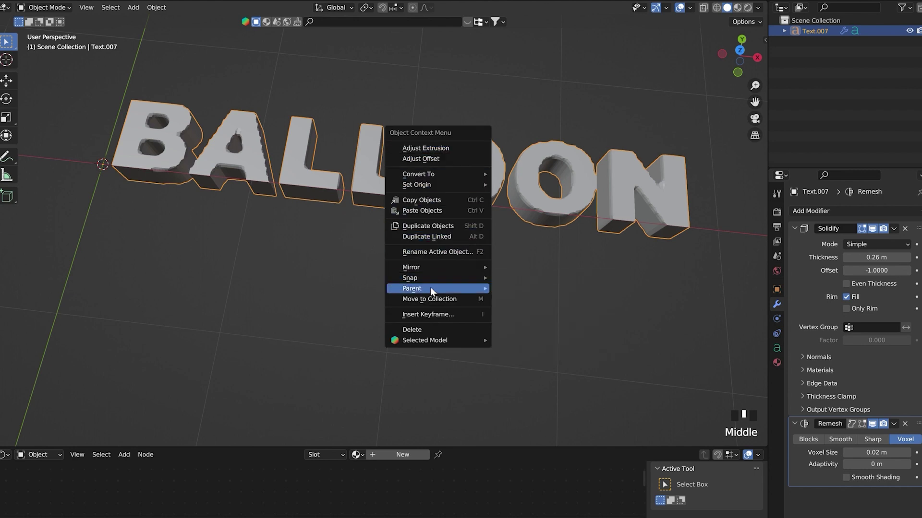
{"action": "mouse_move", "coordinate": [463, 173]}
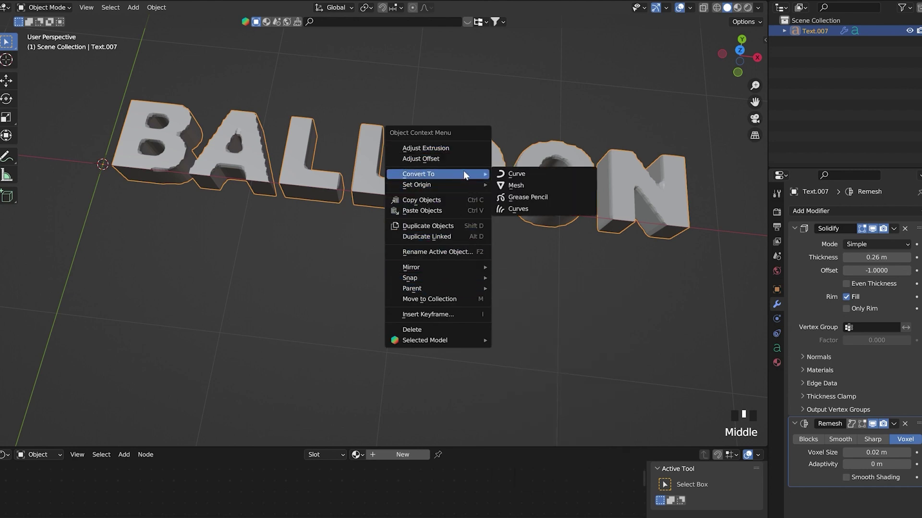
{"action": "left_click", "coordinate": [548, 187]}
{"action": "scroll", "coordinate": [439, 173], "scroll_direction": "down", "scroll_amount": 3}
{"action": "scroll", "coordinate": [350, 157], "scroll_direction": "up", "scroll_amount": 4}
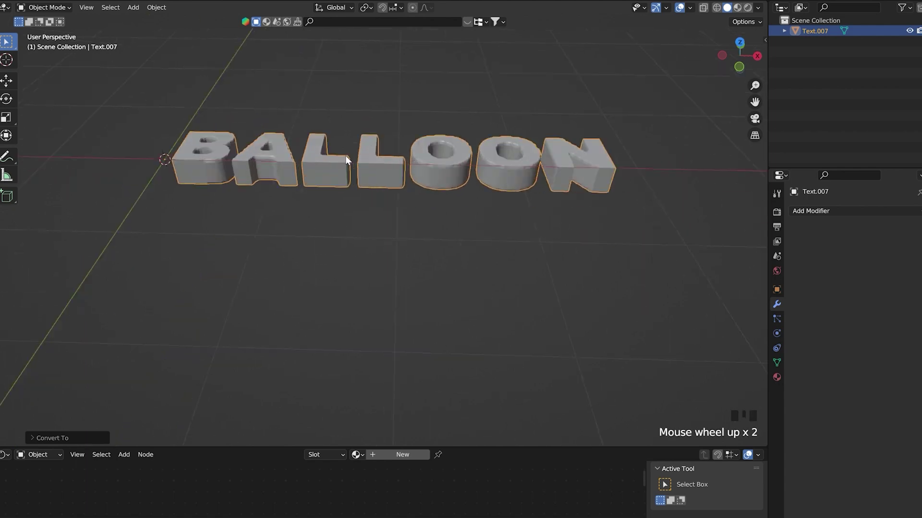
{"action": "middle_click_drag", "start_coordinate": [350, 149], "coordinate": [428, 172], "text": "shift"}
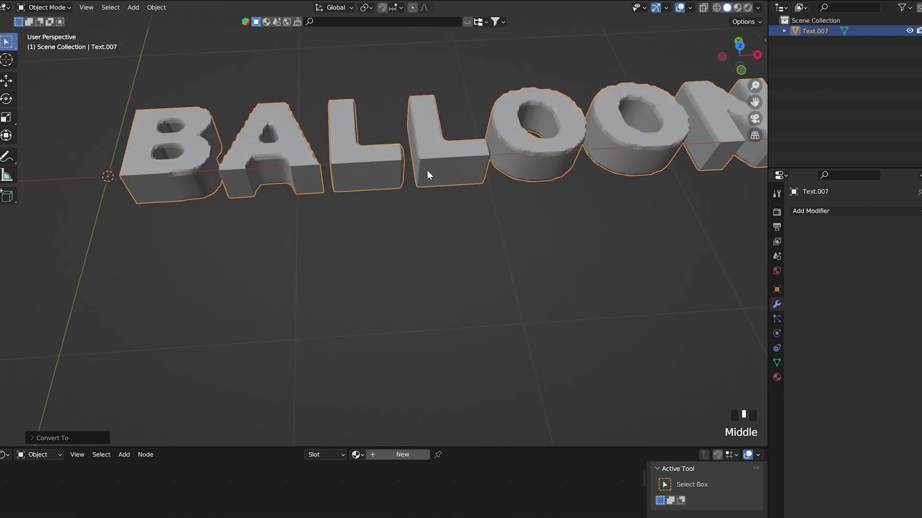
{"action": "key", "text": "g"}
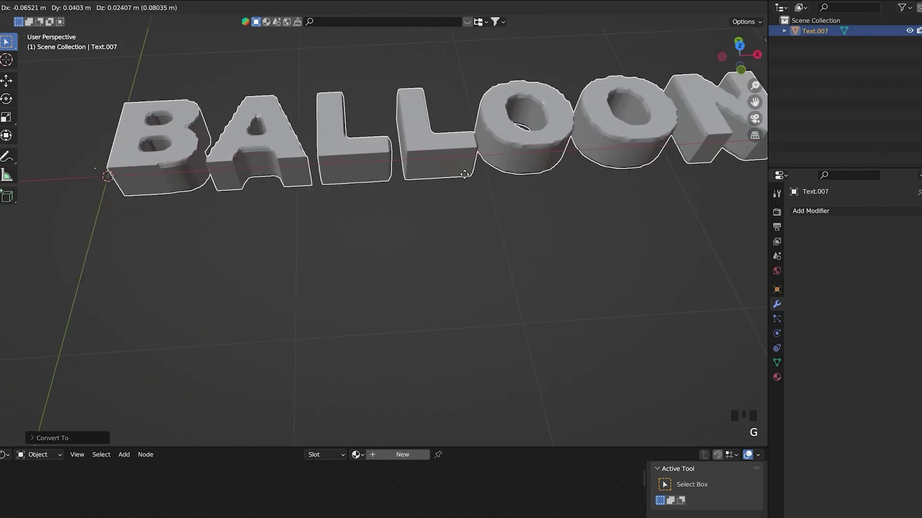
{"action": "right_click", "coordinate": [444, 175]}
{"action": "scroll", "coordinate": [443, 180], "scroll_direction": "down", "scroll_amount": 3}
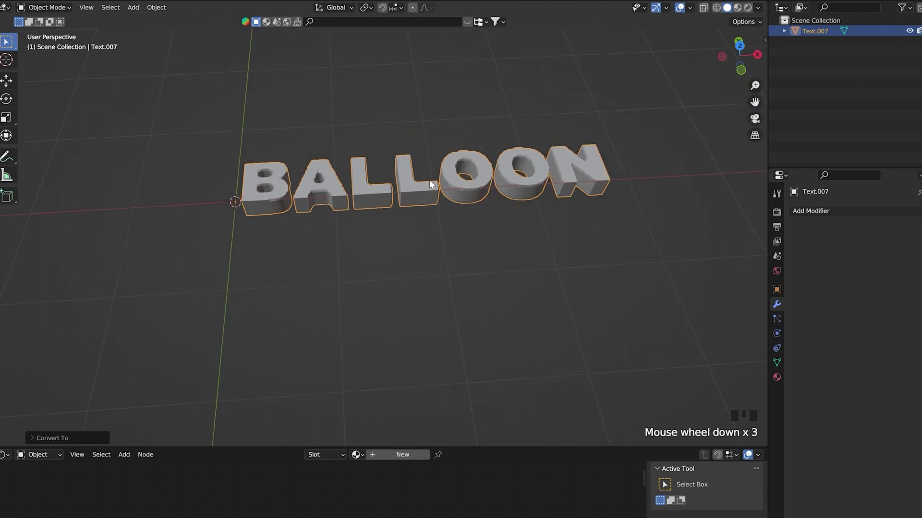
{"action": "scroll", "coordinate": [432, 160], "scroll_direction": "down", "scroll_amount": 1}
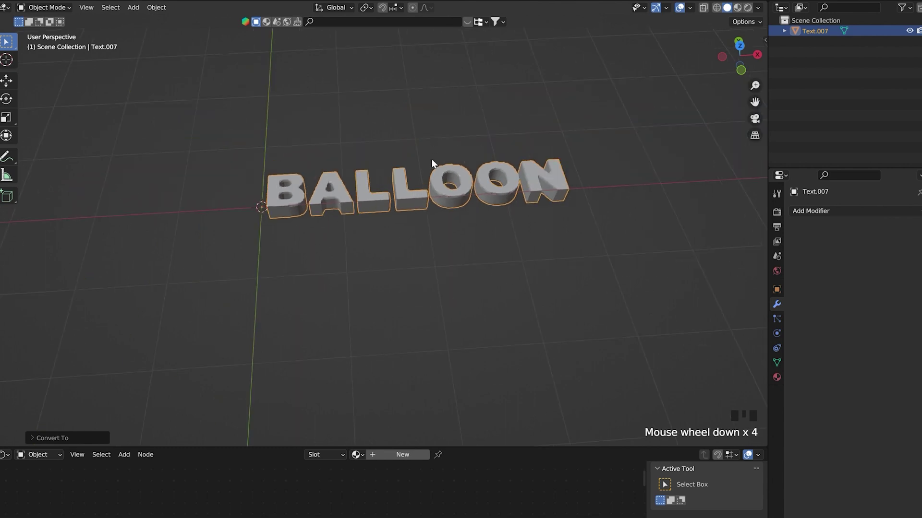
- Separate the whole BALLOON mesh by loose parts into individual letter objects and return to Object Mode
{"action": "key", "text": "Tab"}
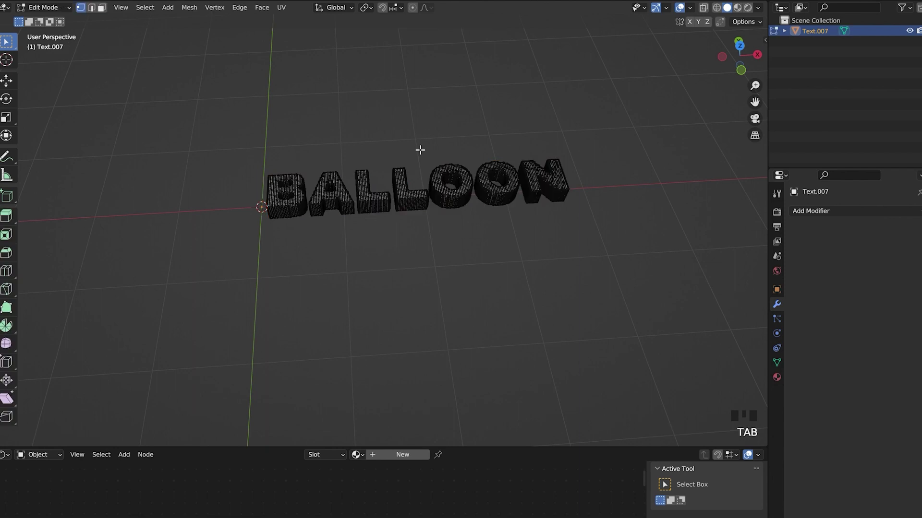
{"action": "key", "text": "a"}
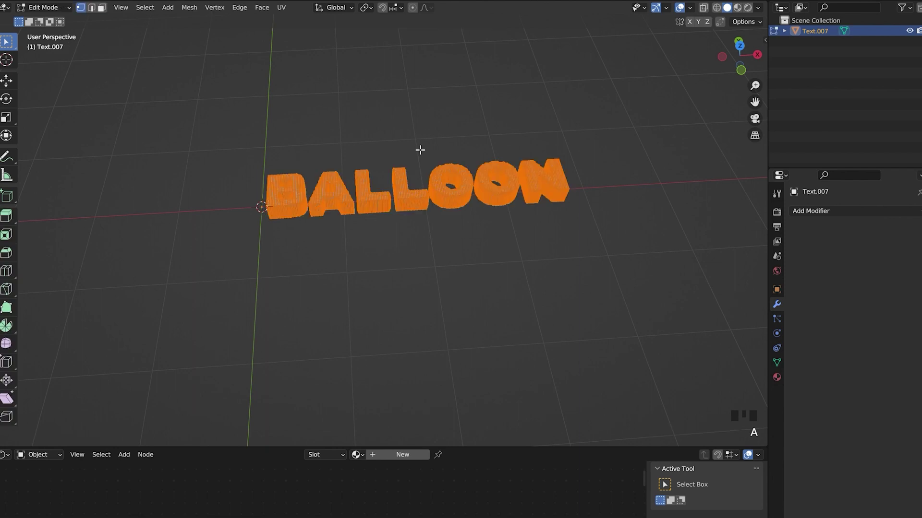
{"action": "key", "text": "p"}
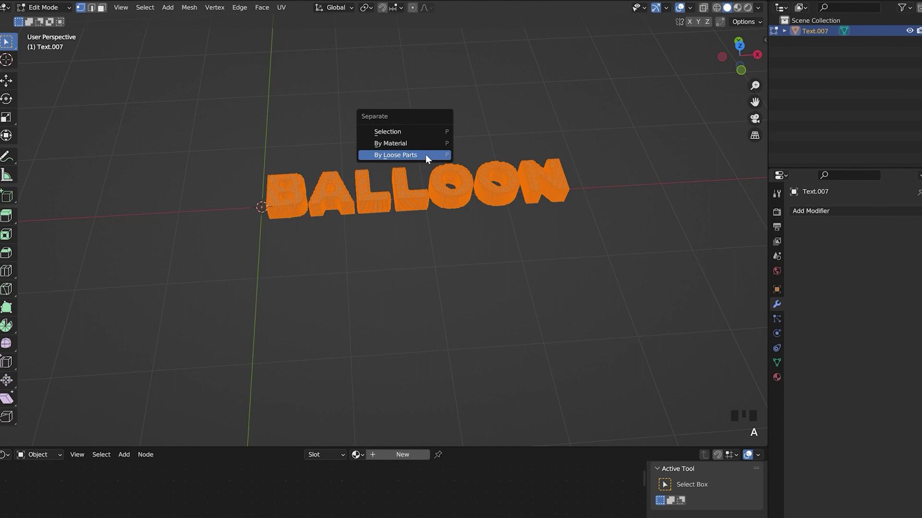
{"action": "left_click", "coordinate": [426, 155]}
{"action": "scroll", "coordinate": [356, 173], "scroll_direction": "up", "scroll_amount": 2}
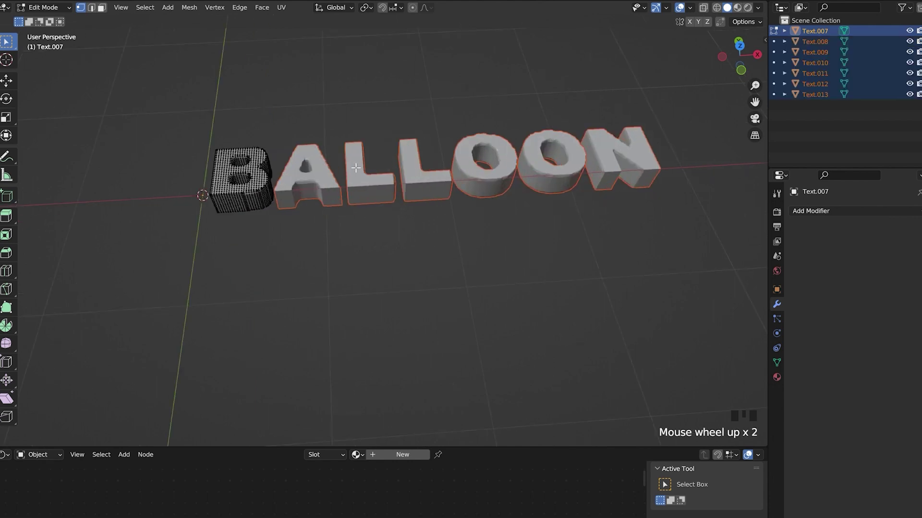
{"action": "key", "text": "Tab"}
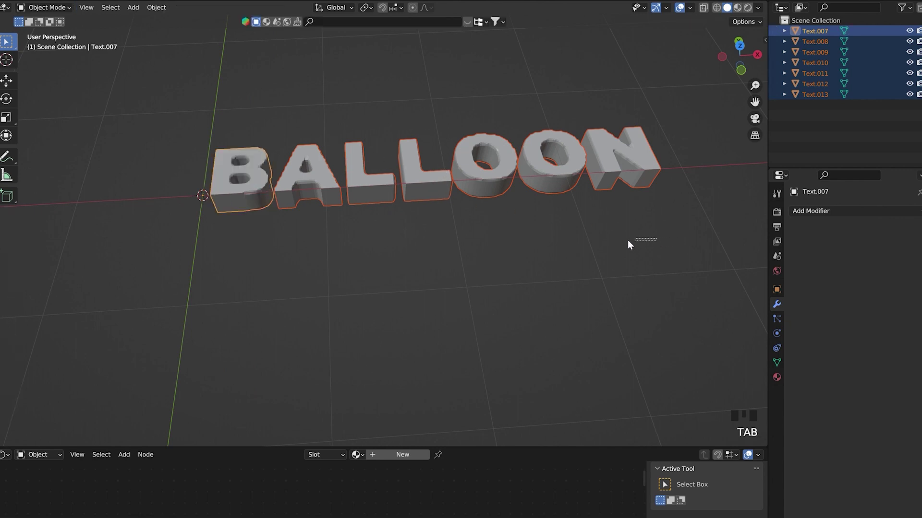
- Set the origin of every BALLOON letter to its own geometry
{"action": "left_click_drag", "start_coordinate": [627, 240], "coordinate": [216, 145]}
{"action": "left_click", "coordinate": [159, 8]}
{"action": "mouse_move", "coordinate": [170, 30]}
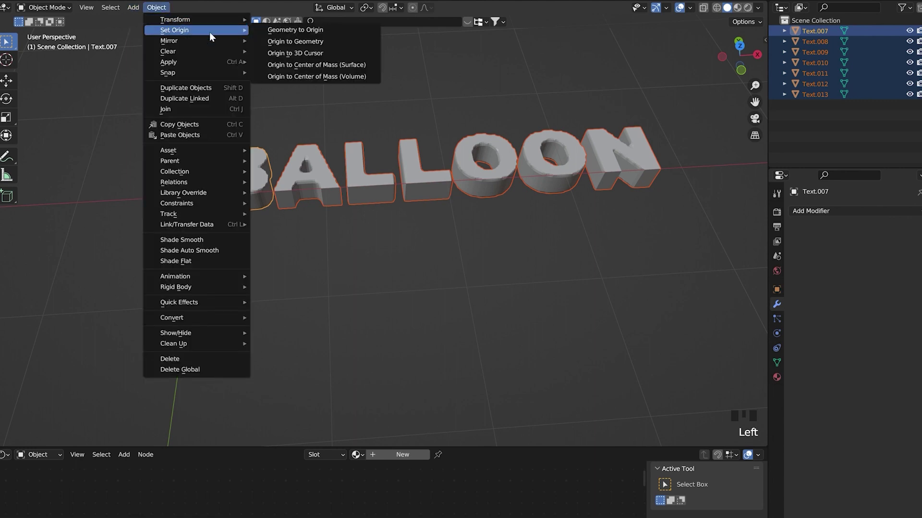
{"action": "left_click", "coordinate": [343, 39]}
{"action": "left_click", "coordinate": [431, 126]}
- Apply smooth shading to all the BALLOON letters
{"action": "scroll", "coordinate": [550, 192], "scroll_direction": "down", "scroll_amount": 2}
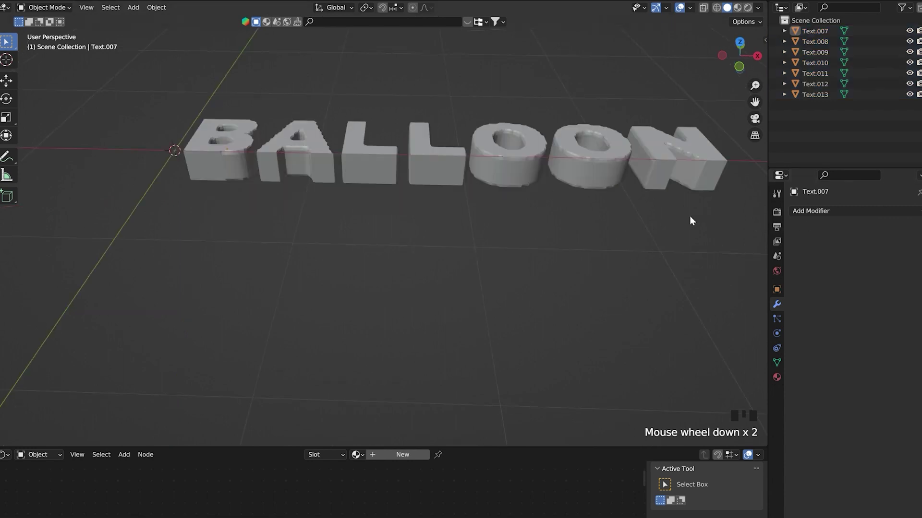
{"action": "left_click_drag", "start_coordinate": [724, 212], "coordinate": [182, 108]}
{"action": "right_click", "coordinate": [226, 129]}
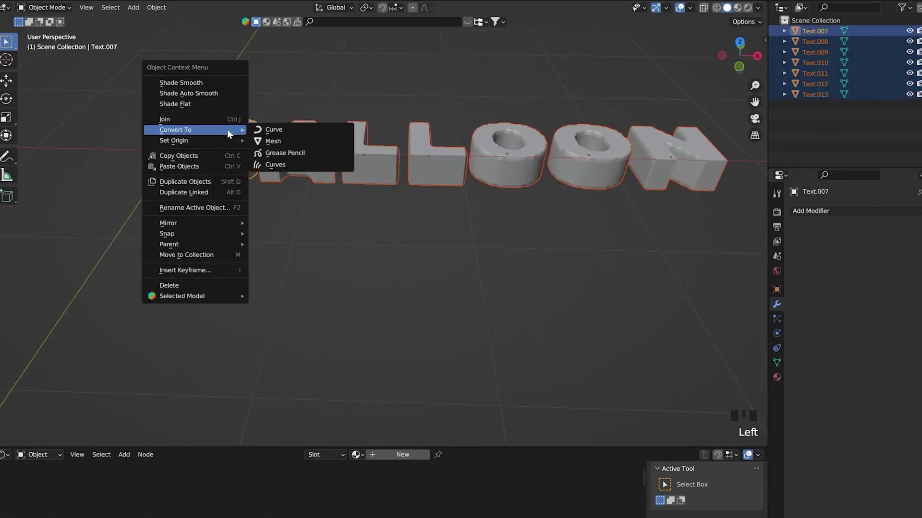
{"action": "left_click", "coordinate": [221, 83]}
{"action": "left_click", "coordinate": [369, 86]}
{"action": "middle_click_drag", "start_coordinate": [293, 109], "coordinate": [271, 143]}
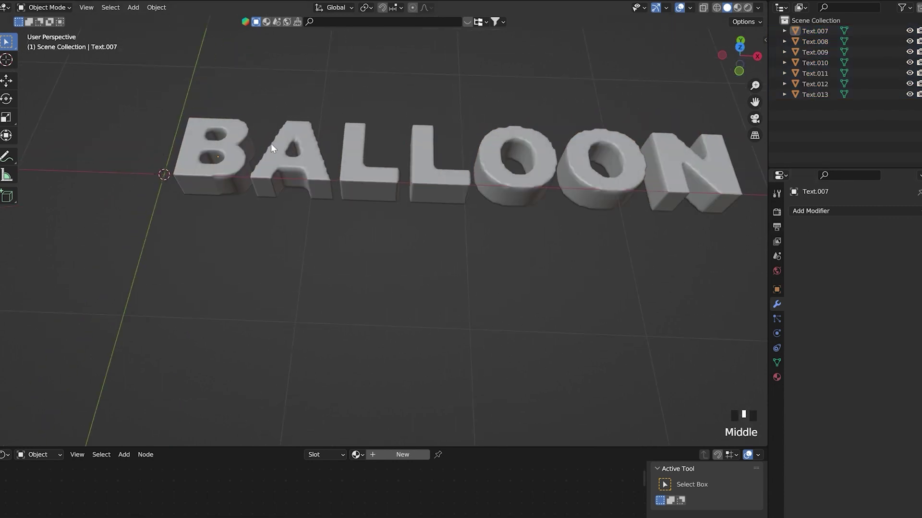
{"action": "scroll", "coordinate": [229, 135], "scroll_direction": "down", "scroll_amount": 5}
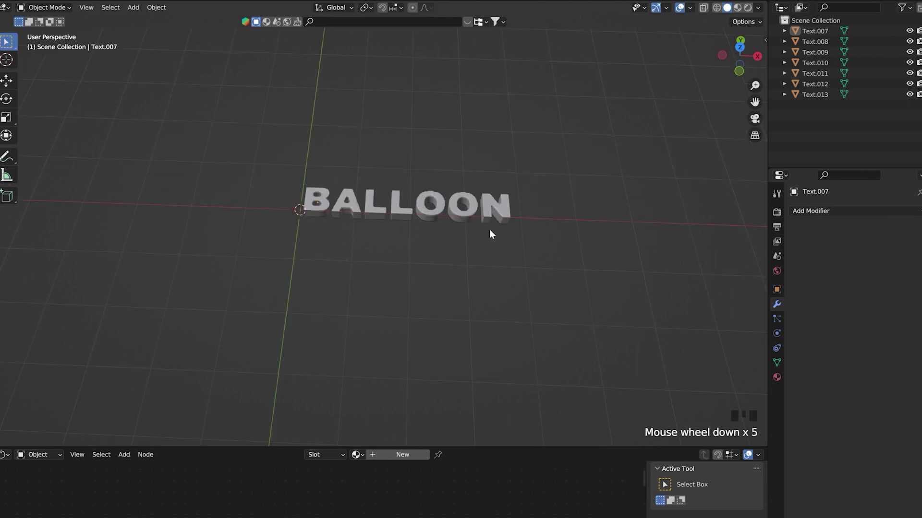
- Rotate all the letters 90° about the X axis so the word stands upright
{"action": "left_click_drag", "start_coordinate": [557, 243], "coordinate": [317, 166]}
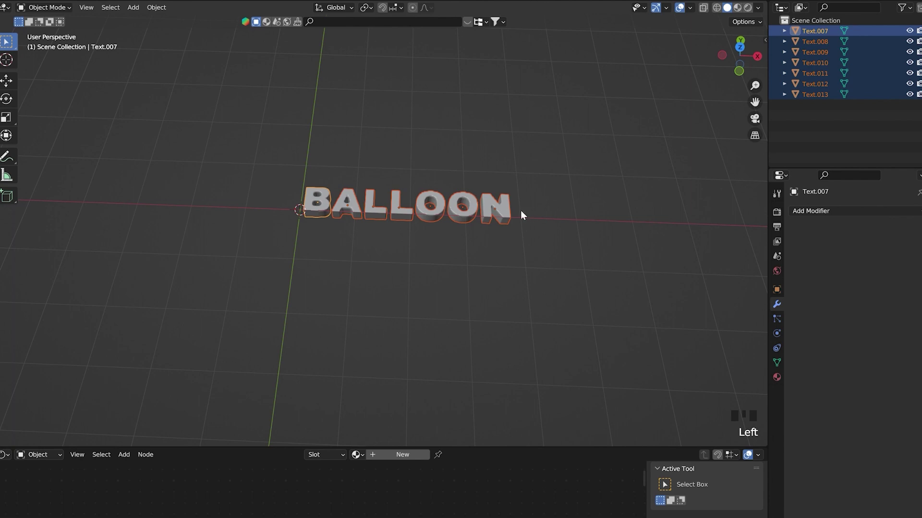
{"action": "middle_click_drag", "start_coordinate": [520, 211], "coordinate": [473, 205]}
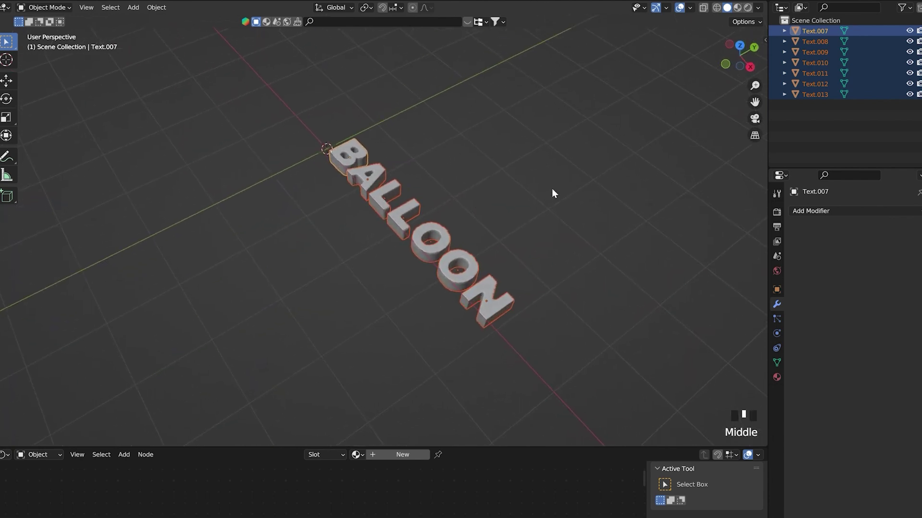
{"action": "key", "text": "r"}
{"action": "type", "text": "x"}
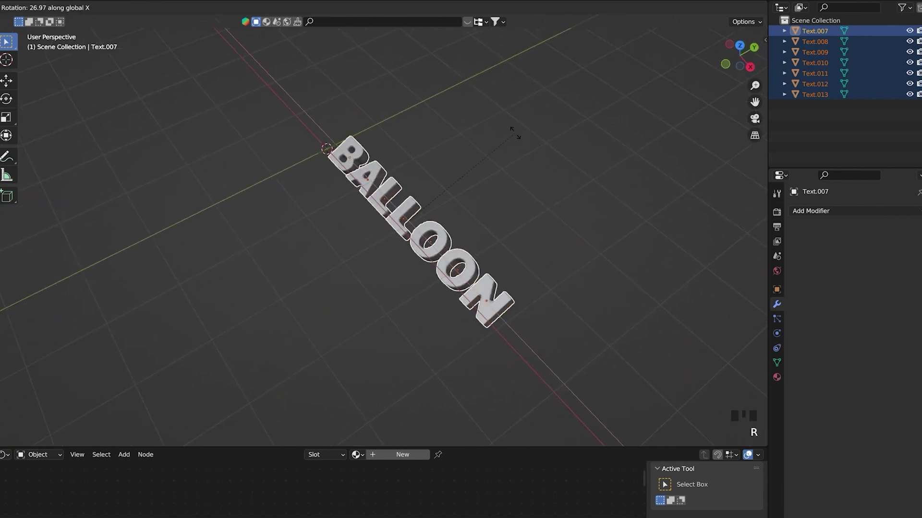
{"action": "type", "text": "90"}
{"action": "key", "text": "Return"}
{"action": "scroll", "coordinate": [510, 86], "scroll_direction": "down", "scroll_amount": 5}
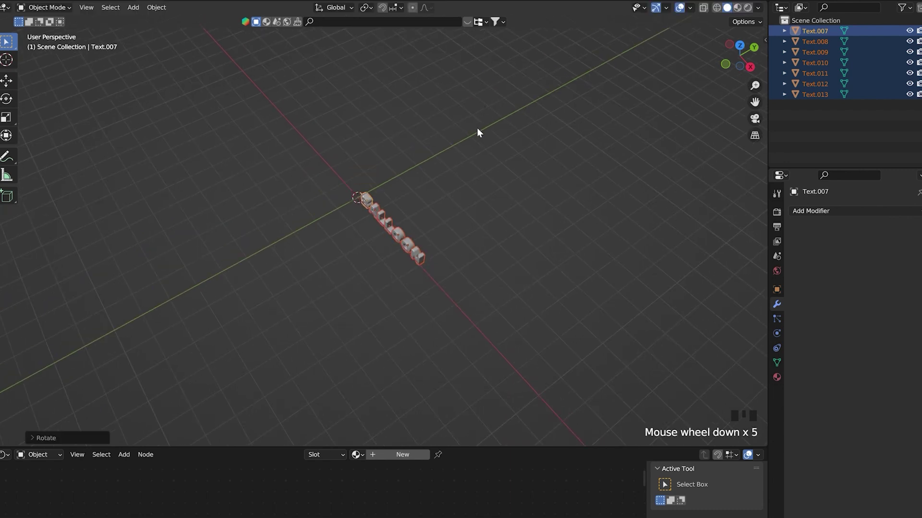
- Add a camera and align it to the front view of the lettering
{"action": "key", "text": "KP_1"}
{"action": "scroll", "coordinate": [476, 128], "scroll_direction": "up", "scroll_amount": 5}
{"action": "left_click", "coordinate": [133, 7]}
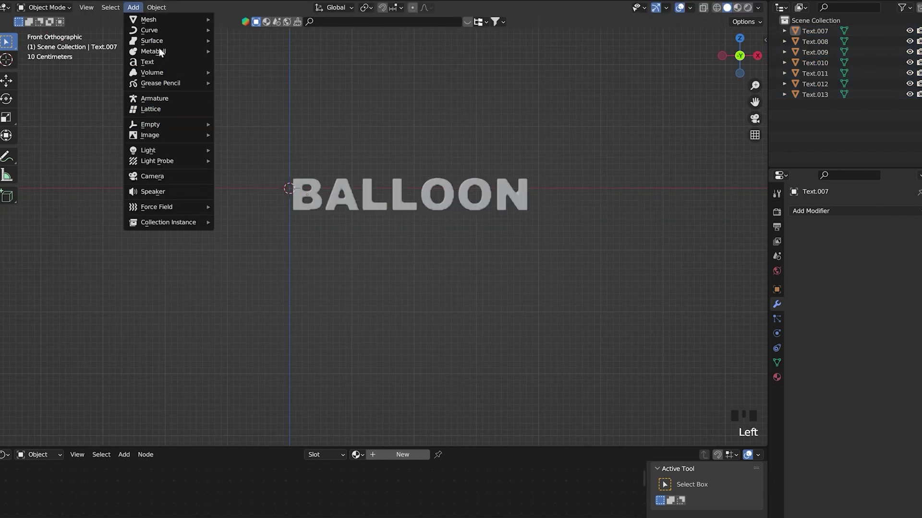
{"action": "left_click", "coordinate": [173, 177]}
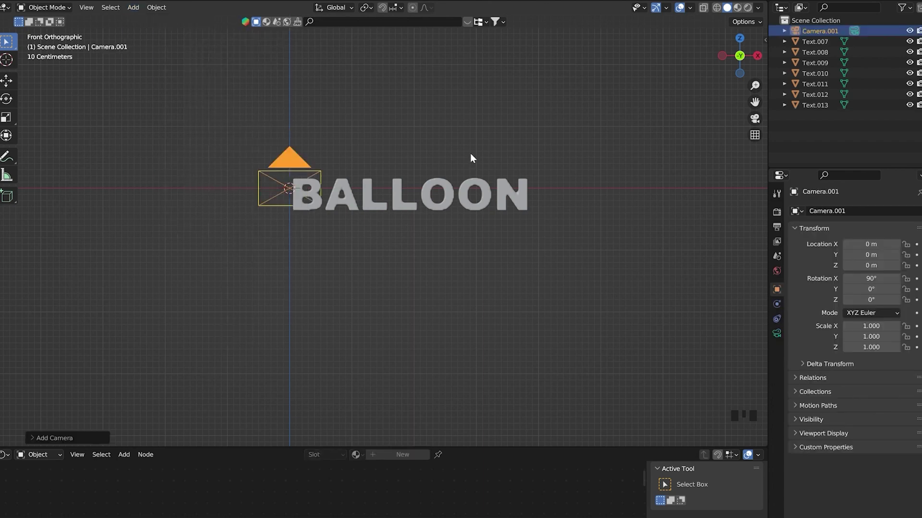
{"action": "key", "text": "ctrl+alt+KP_0"}
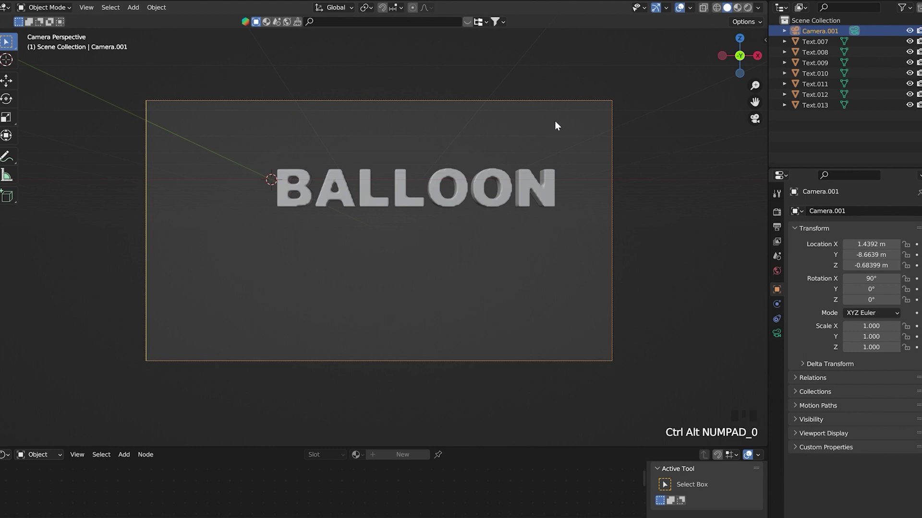
- Set the render resolution to 1080 px wide by 1920 px high for a portrait frame
{"action": "left_click", "coordinate": [587, 103]}
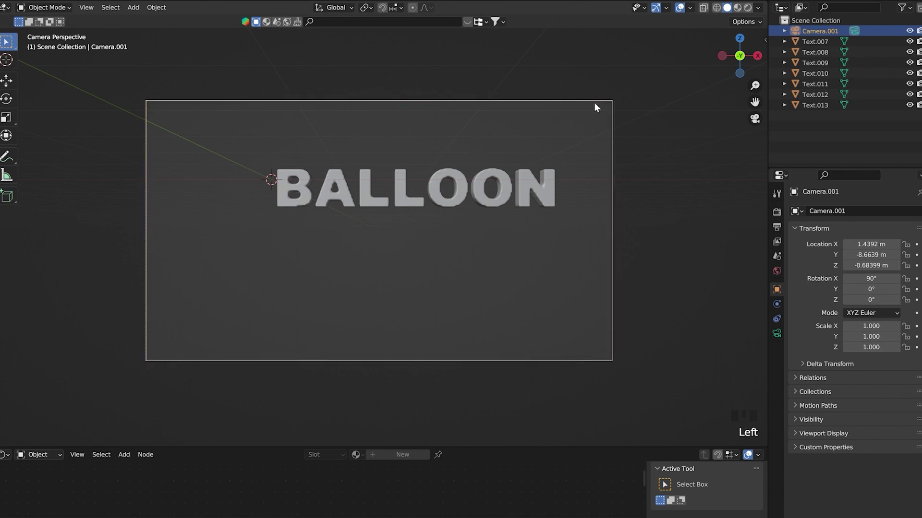
{"action": "left_click", "coordinate": [594, 102]}
{"action": "left_click", "coordinate": [777, 212]}
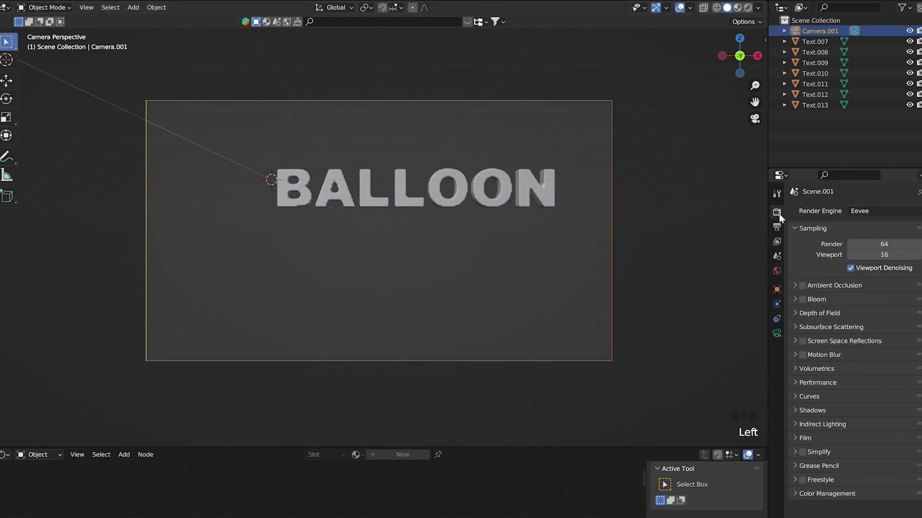
{"action": "left_click", "coordinate": [776, 226]}
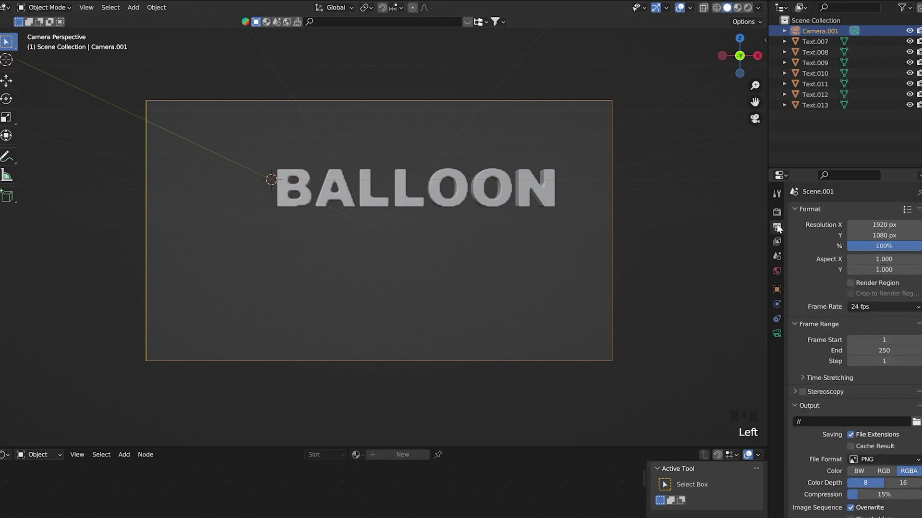
{"action": "left_click", "coordinate": [886, 226]}
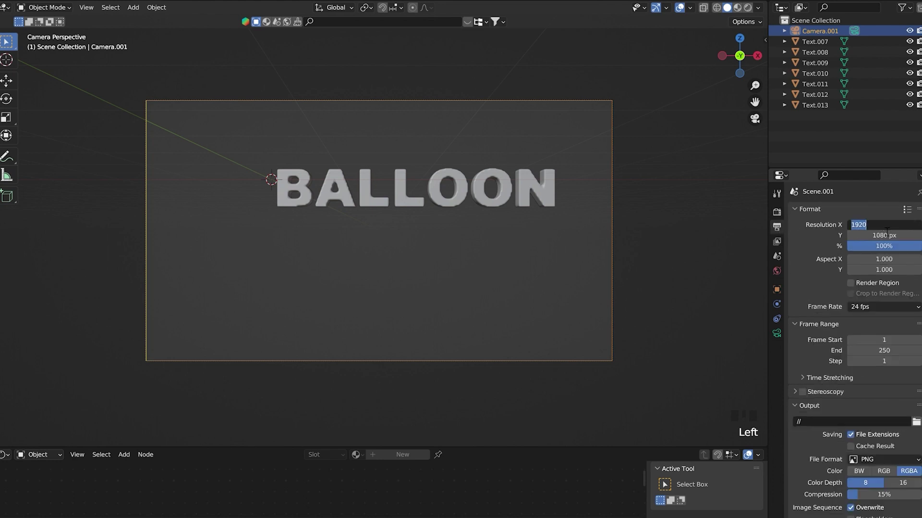
{"action": "type", "text": "1080"}
{"action": "key", "text": "Return"}
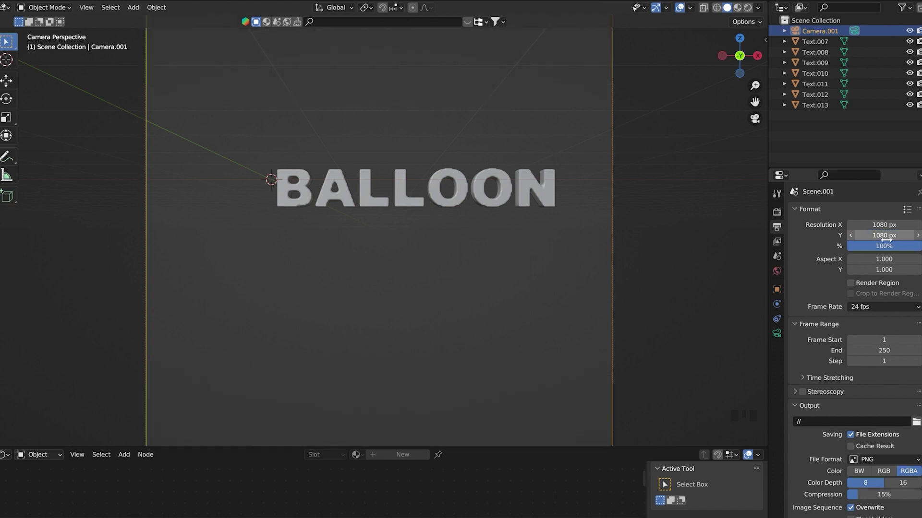
{"action": "left_click", "coordinate": [886, 235]}
{"action": "type", "text": "1920"}
{"action": "key", "text": "Return"}
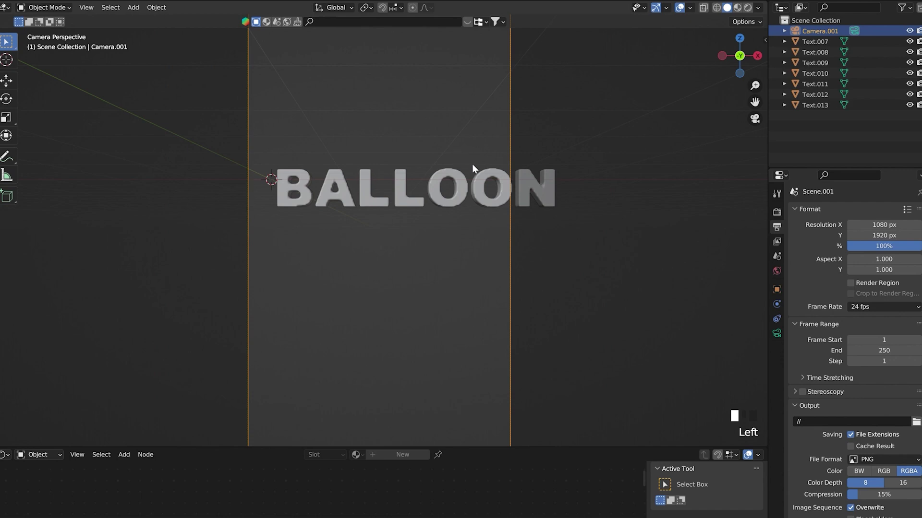
- Move the camera closer to the lettering along the global Y axis
{"action": "scroll", "coordinate": [471, 163], "scroll_direction": "down", "scroll_amount": 4}
{"action": "scroll", "coordinate": [464, 206], "scroll_direction": "up", "scroll_amount": 4}
{"action": "scroll", "coordinate": [496, 249], "scroll_direction": "down", "scroll_amount": 2}
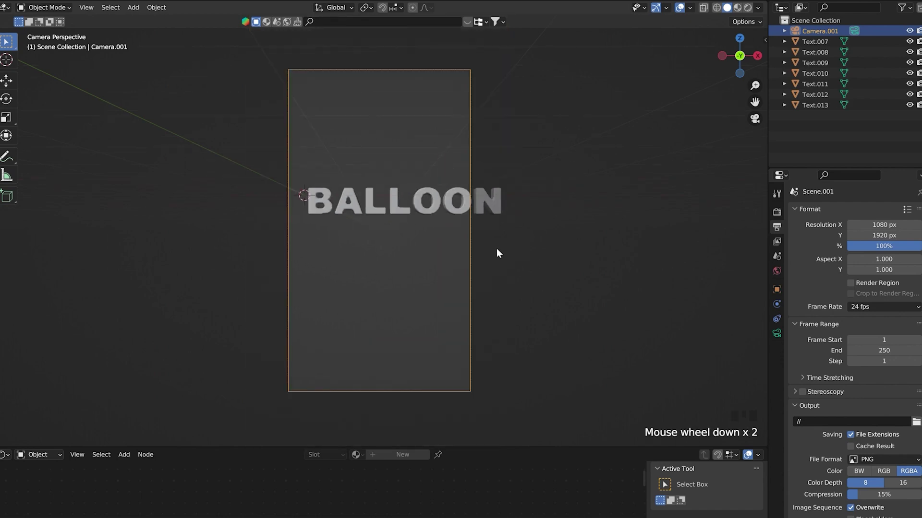
{"action": "middle_click_drag", "start_coordinate": [496, 248], "coordinate": [476, 278]}
{"action": "key", "text": "KP_0"}
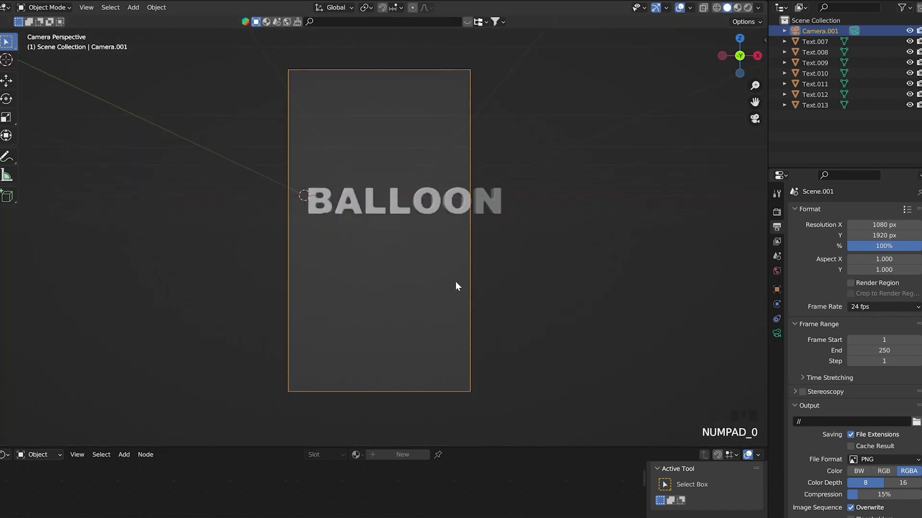
{"action": "key", "text": "g"}
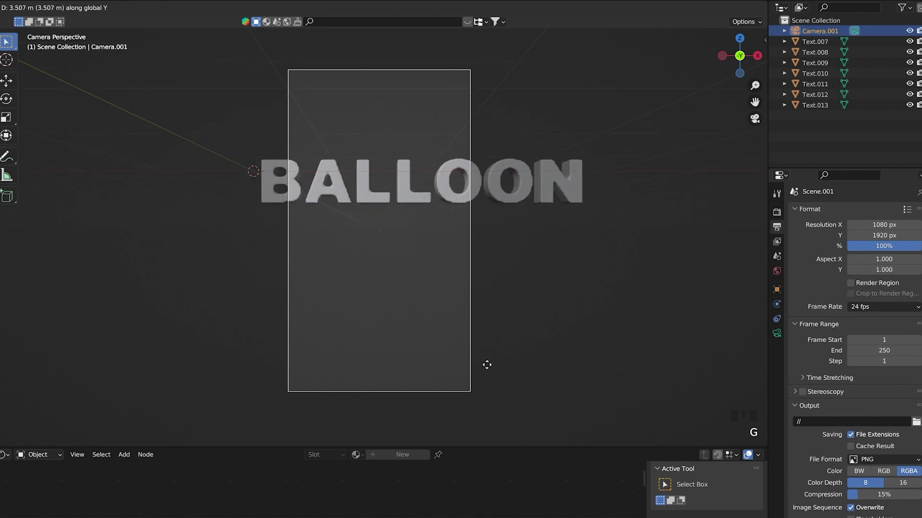
{"action": "left_click", "coordinate": [477, 382]}
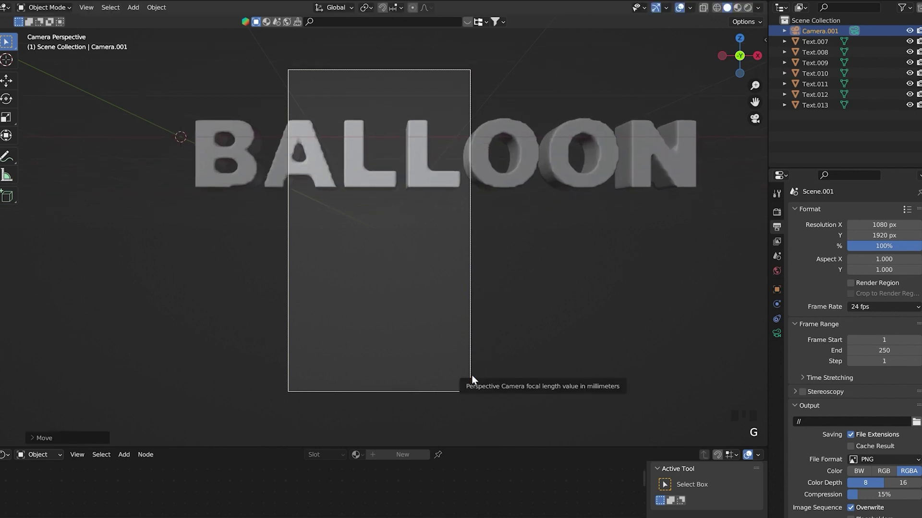
- Split the 3D viewport vertically into two views and enlarge the second view beside the camera view
{"action": "right_click", "coordinate": [767, 154]}
{"action": "left_click", "coordinate": [759, 128]}
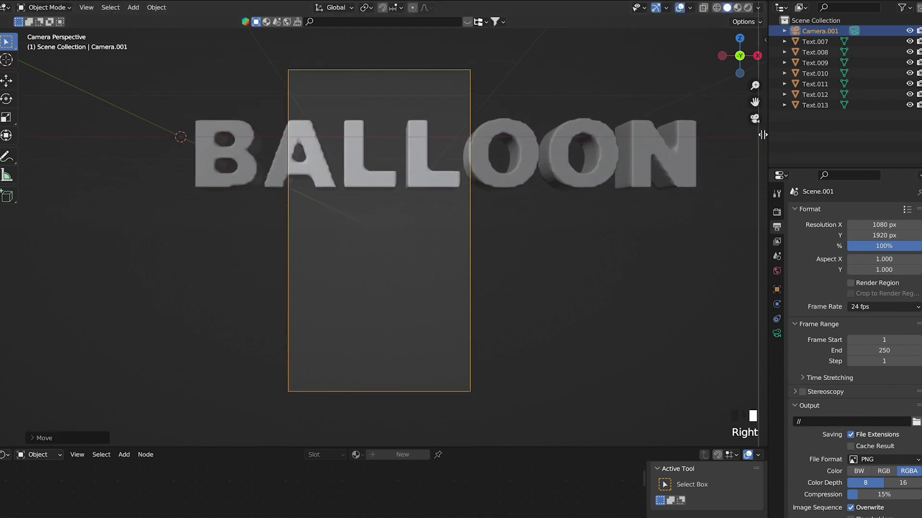
{"action": "left_click", "coordinate": [499, 144]}
{"action": "scroll", "coordinate": [492, 151], "scroll_direction": "down", "scroll_amount": 3}
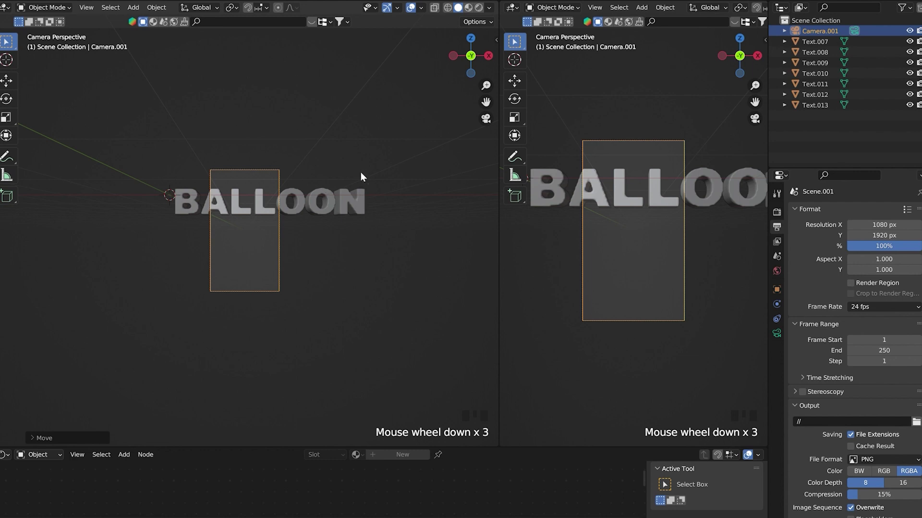
{"action": "left_click_drag", "start_coordinate": [500, 177], "coordinate": [416, 175]}
- Move the B and the A into the upper part of the camera frame side by side, tilting the B
{"action": "middle_click_drag", "start_coordinate": [600, 182], "coordinate": [557, 216]}
{"action": "left_click", "coordinate": [526, 156]}
{"action": "key", "text": "g"}
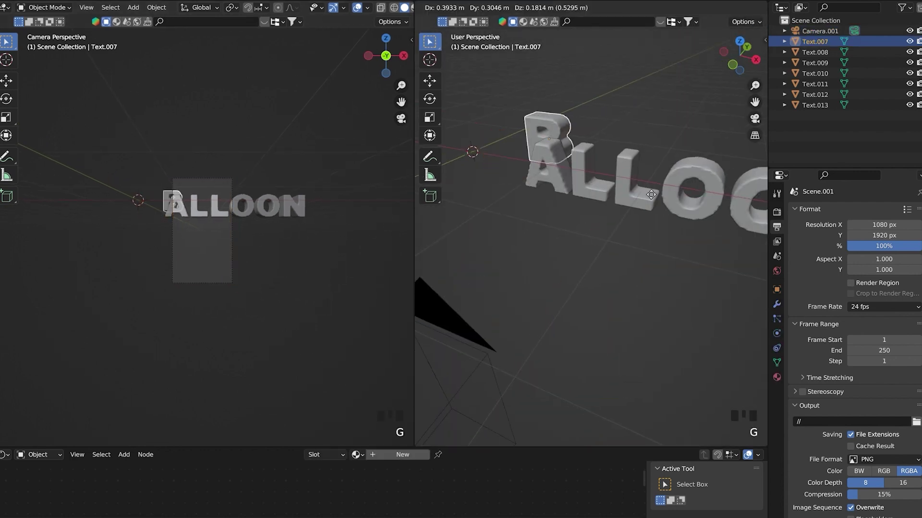
{"action": "left_click", "coordinate": [602, 108]}
{"action": "key", "text": "r"}
{"action": "left_click", "coordinate": [552, 152]}
{"action": "key", "text": "g"}
{"action": "left_click", "coordinate": [619, 212]}
- Move the first L below the B and rotate it about the X axis
{"action": "middle_click_drag", "start_coordinate": [553, 145], "coordinate": [672, 168]}
{"action": "left_click", "coordinate": [606, 196]}
{"action": "key", "text": "g"}
{"action": "left_click", "coordinate": [590, 192]}
{"action": "key", "text": "r"}
{"action": "key", "text": "x"}
{"action": "left_click", "coordinate": [633, 193]}
- Place the second L below the A beside the first L and tilt it about the Y axis
{"action": "left_click", "coordinate": [655, 180]}
{"action": "key", "text": "r"}
{"action": "key", "text": "r"}
{"action": "key", "text": "r"}
{"action": "middle_click_drag", "start_coordinate": [682, 201], "coordinate": [645, 226]}
{"action": "key", "text": "g"}
{"action": "key", "text": "x"}
{"action": "key", "text": "r"}
{"action": "key", "text": "y"}
{"action": "left_click", "coordinate": [612, 202]}
{"action": "key", "text": "r"}
{"action": "key", "text": "y"}
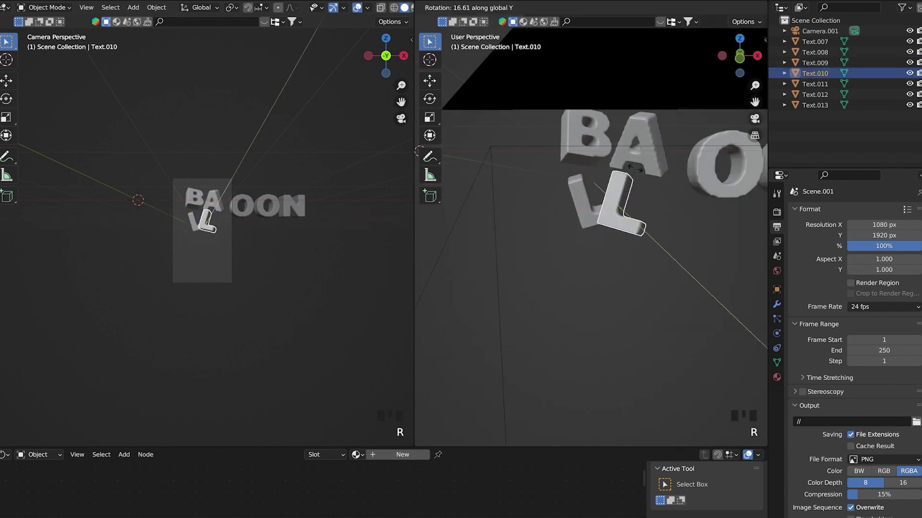
- Move both O letters below the L pair and rotate the first O
{"action": "left_click", "coordinate": [702, 169]}
{"action": "key", "text": "g"}
{"action": "middle_click_drag", "start_coordinate": [633, 246], "coordinate": [624, 269]}
{"action": "left_click", "coordinate": [709, 169]}
{"action": "key", "text": "g"}
{"action": "left_click", "coordinate": [602, 234]}
{"action": "key", "text": "r"}
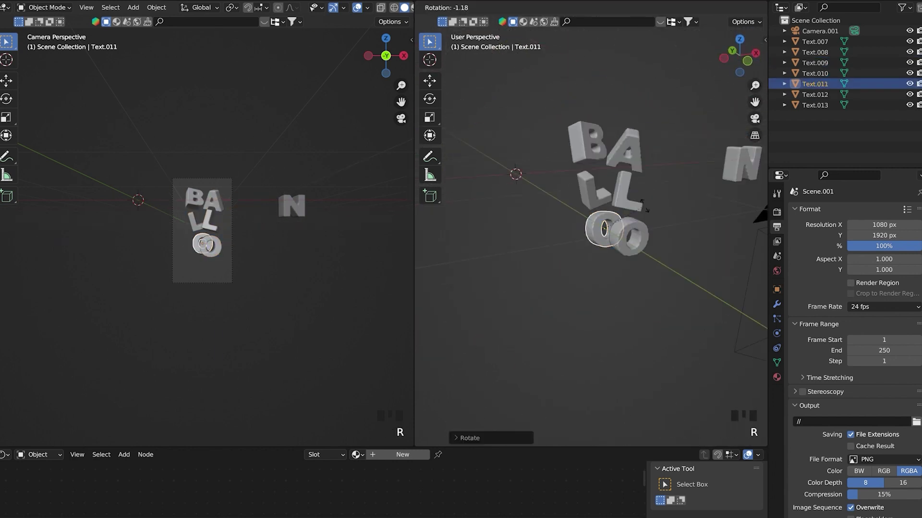
- Rotate the second O and shift it along X to sit beside the first O
{"action": "left_click", "coordinate": [638, 234]}
{"action": "key", "text": "r"}
{"action": "key", "text": "g"}
{"action": "key", "text": "x"}
{"action": "key", "text": "g"}
- Move the N beneath the two O letters and tilt it about the Y axis
{"action": "middle_click_drag", "start_coordinate": [615, 336], "coordinate": [616, 235], "text": "shift"}
{"action": "key", "text": "g"}
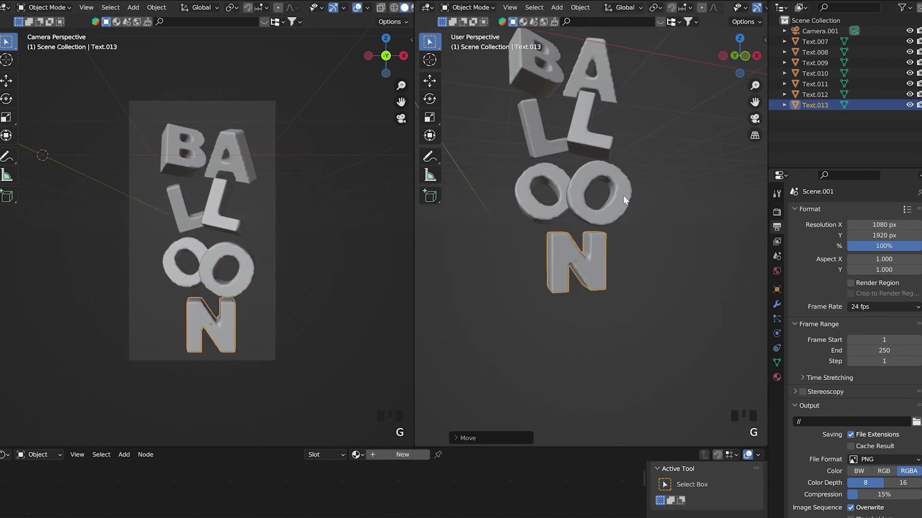
{"action": "scroll", "coordinate": [624, 211], "scroll_direction": "down", "scroll_amount": 4}
{"action": "key", "text": "r"}
{"action": "key", "text": "y"}
{"action": "key", "text": "g"}
- Box-select a group of stacked letters and move them vertically along the Z axis
{"action": "scroll", "coordinate": [624, 233], "scroll_direction": "down", "scroll_amount": 2}
{"action": "left_click_drag", "start_coordinate": [543, 146], "coordinate": [606, 254]}
{"action": "key", "text": "g"}
{"action": "key", "text": "z"}
{"action": "left_click", "coordinate": [599, 242]}
- Nudge individual letters to tighten the stack within the camera frame, rotate an upper letter, and clear the selection
{"action": "left_click", "coordinate": [580, 144]}
{"action": "middle_click_drag", "start_coordinate": [576, 150], "coordinate": [509, 155]}
{"action": "left_click", "coordinate": [600, 194], "text": "shift"}
{"action": "key", "text": "g"}
{"action": "left_click", "coordinate": [611, 248]}
{"action": "key", "text": "g"}
{"action": "left_click", "coordinate": [629, 89]}
{"action": "middle_click_drag", "start_coordinate": [628, 91], "coordinate": [648, 101]}
{"action": "left_click", "coordinate": [600, 91]}
{"action": "key", "text": "r"}
{"action": "left_click", "coordinate": [659, 198]}
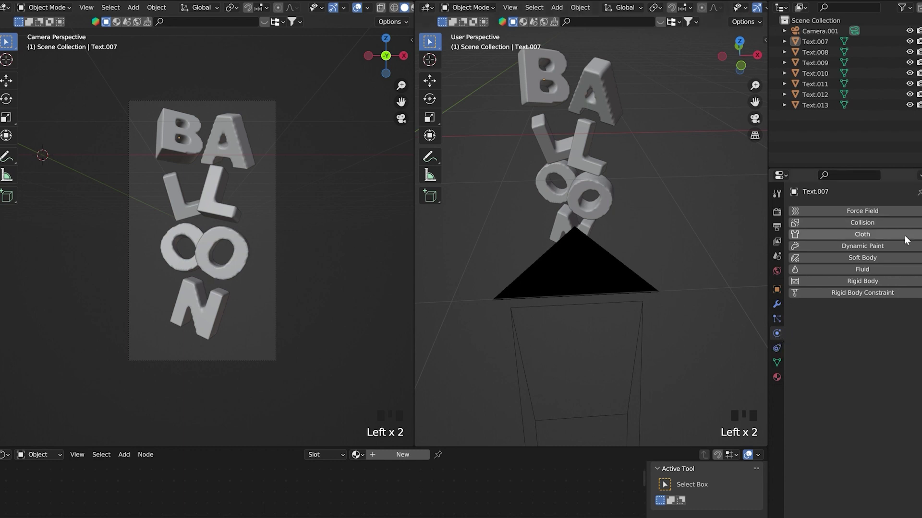
- Add Cloth physics to the letter B and enable its Pressure with a value of 3
{"action": "left_click", "coordinate": [796, 231]}
{"action": "left_click", "coordinate": [563, 74]}
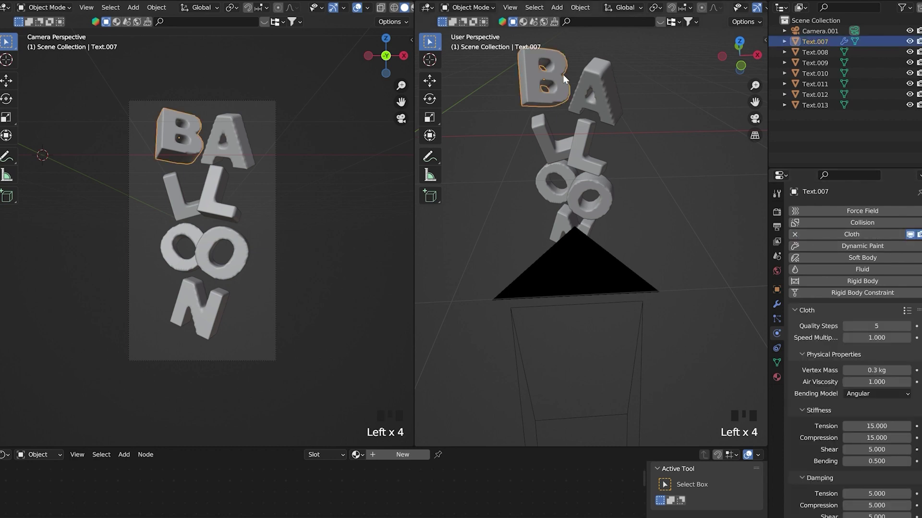
{"action": "scroll", "coordinate": [845, 246], "scroll_direction": "down", "scroll_amount": 12}
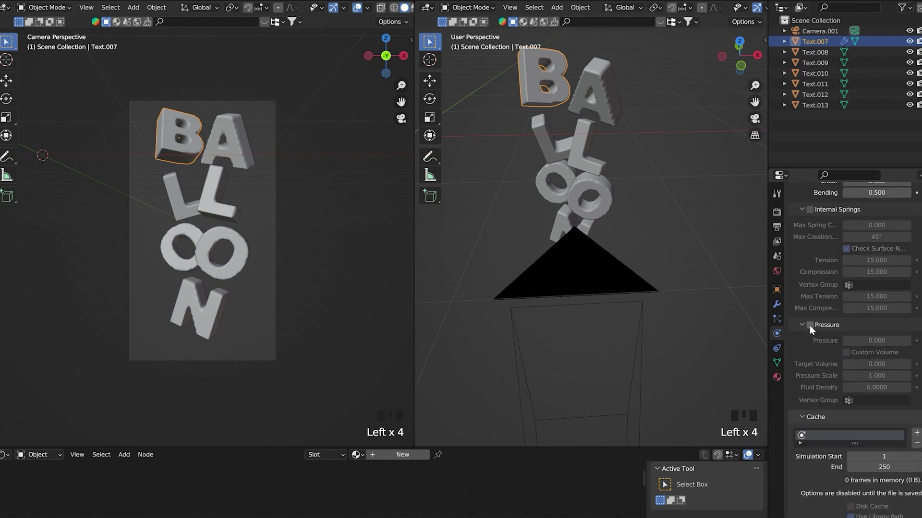
{"action": "left_click", "coordinate": [809, 326]}
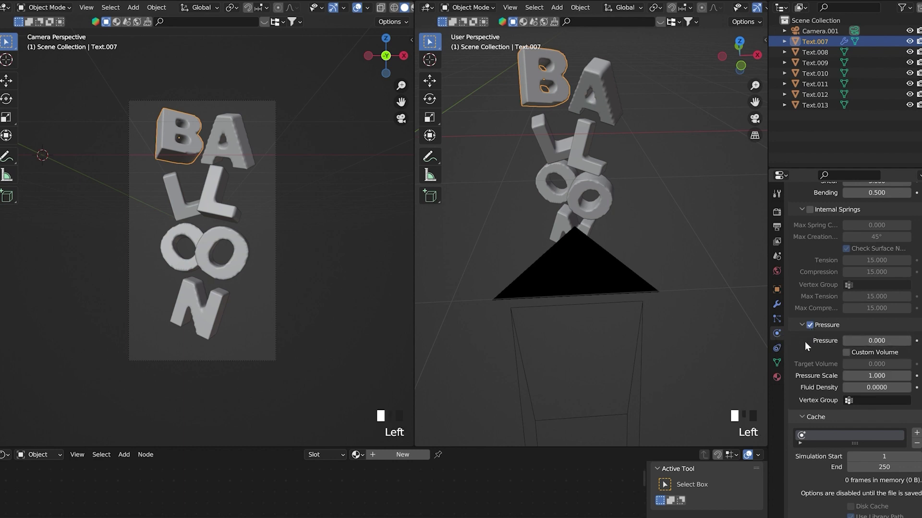
{"action": "left_click", "coordinate": [877, 340]}
{"action": "type", "text": "3"}
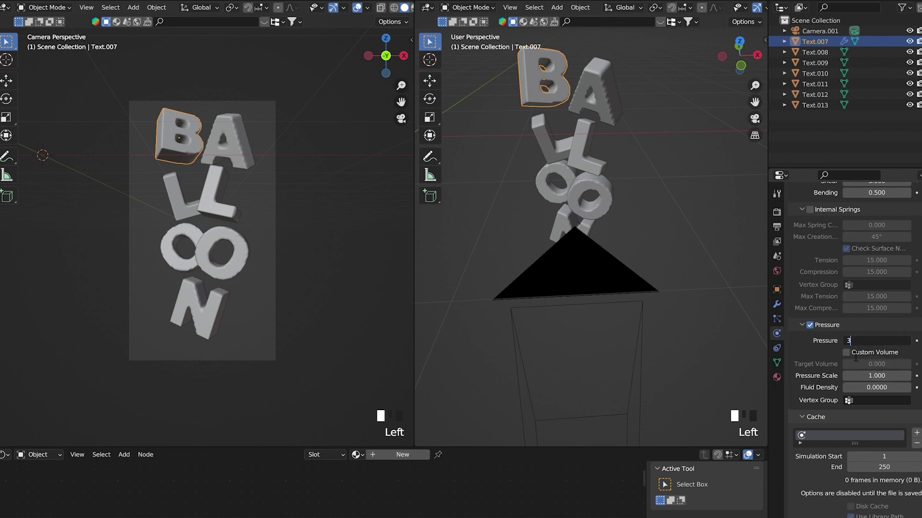
{"action": "left_click", "coordinate": [837, 350]}
- Enable Custom Volume for the B's cloth pressure and set its Target Volume to 3
{"action": "left_click", "coordinate": [846, 352]}
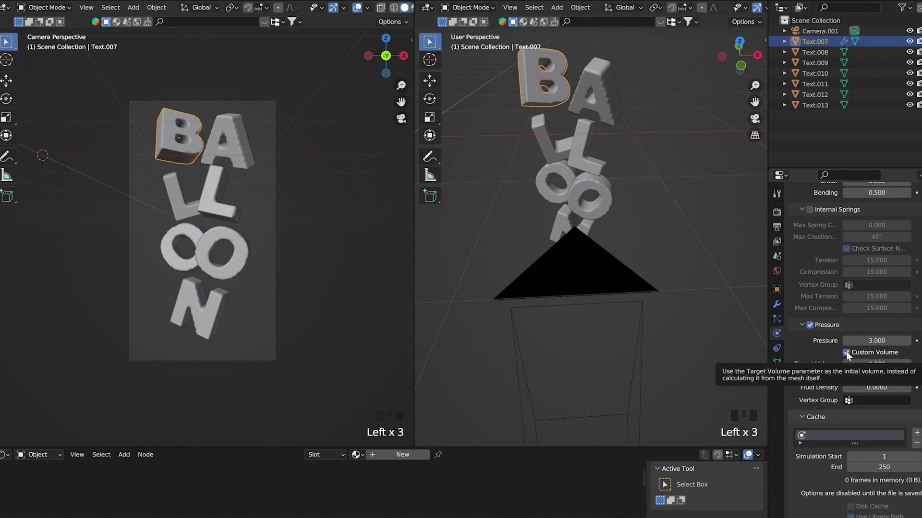
{"action": "left_click", "coordinate": [880, 365]}
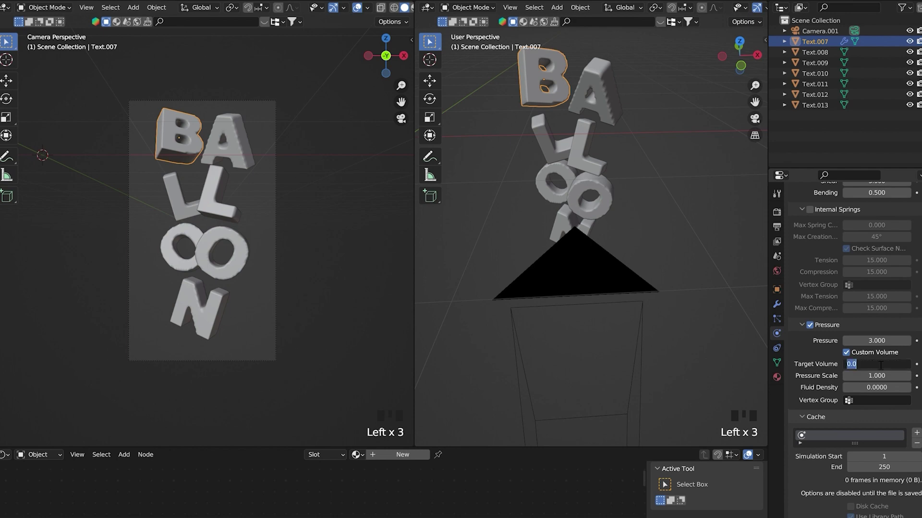
{"action": "type", "text": "3"}
{"action": "left_click", "coordinate": [828, 351]}
- Set the Gravity field weight of the B's cloth simulation to -0.010
{"action": "scroll", "coordinate": [897, 331], "scroll_direction": "down", "scroll_amount": 4}
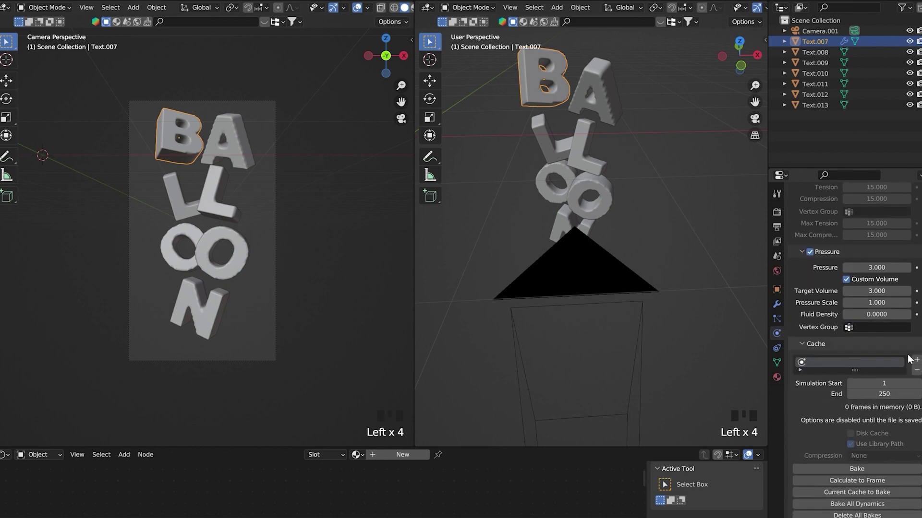
{"action": "scroll", "coordinate": [897, 327], "scroll_direction": "down", "scroll_amount": 10}
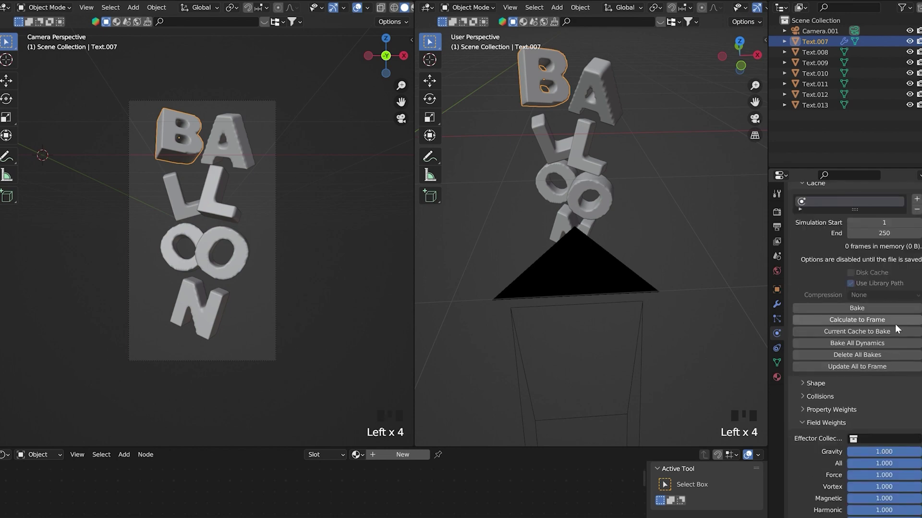
{"action": "left_click", "coordinate": [885, 347]}
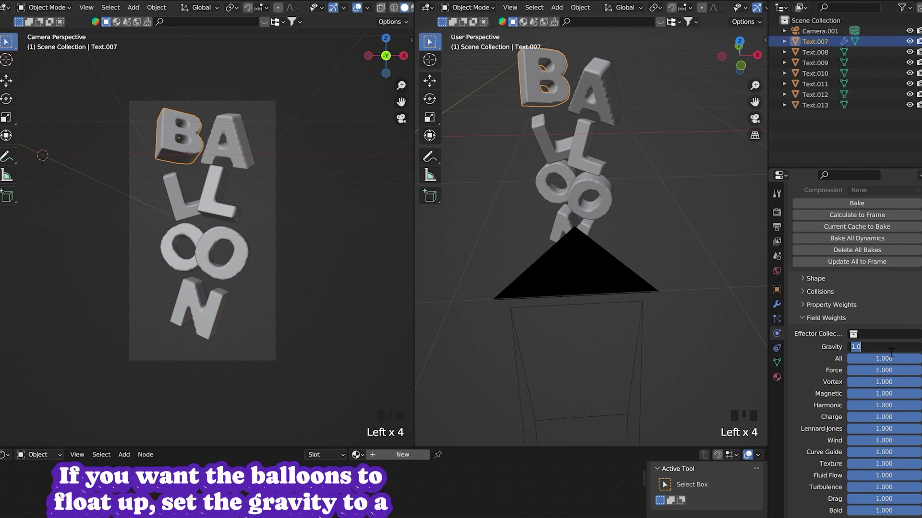
{"action": "type", "text": "-0"}
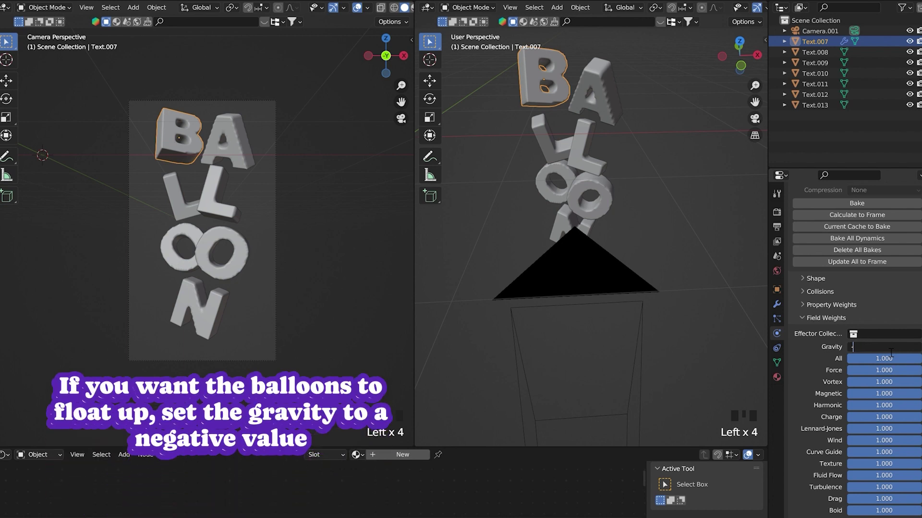
{"action": "type", "text": ".050"}
{"action": "key", "text": "Return"}
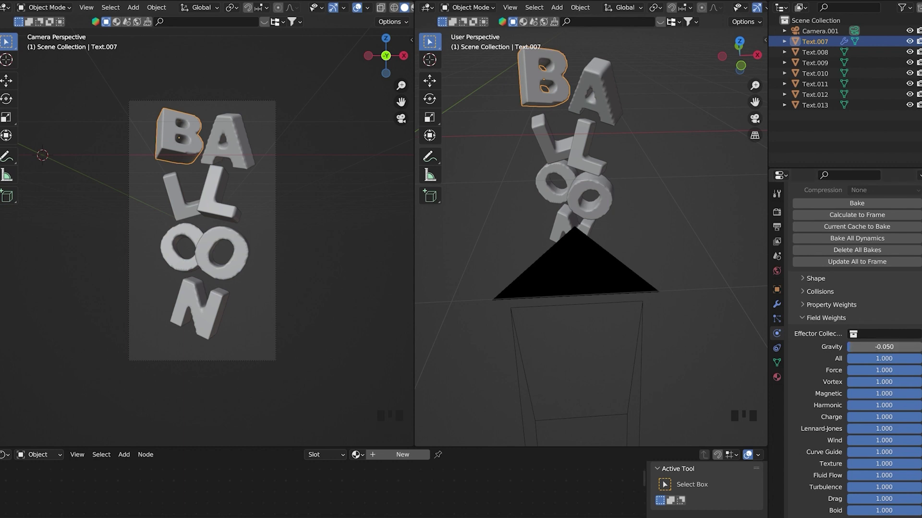
{"action": "left_click", "coordinate": [885, 347]}
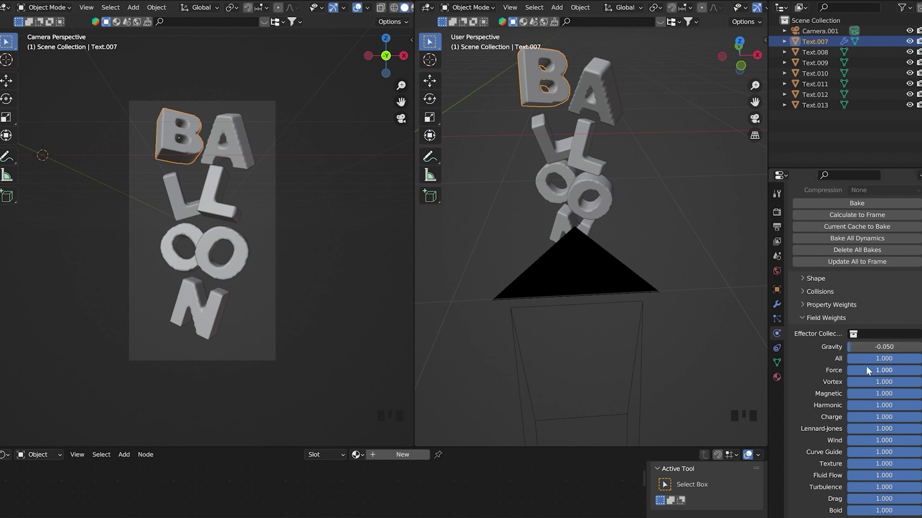
{"action": "key", "text": "BackSpace"}
{"action": "type", "text": "1"}
{"action": "left_click", "coordinate": [886, 345]}
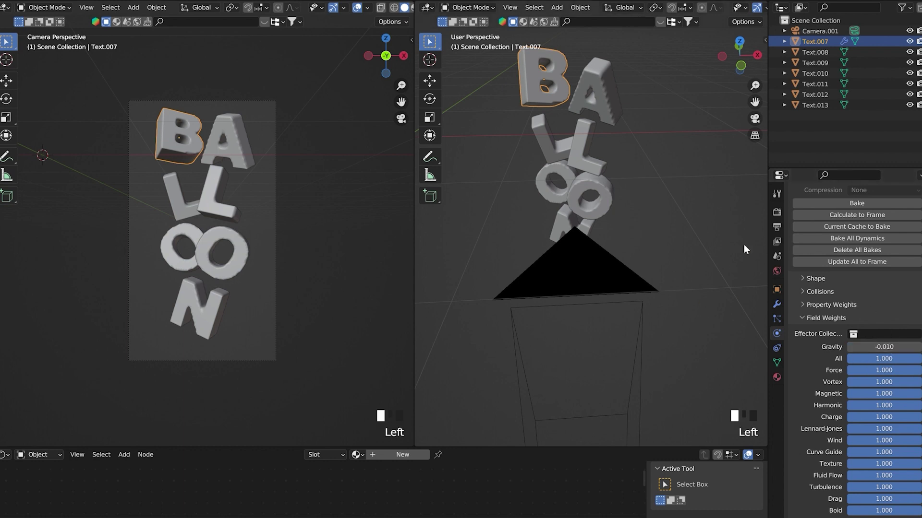
- Set the B's cloth cache to end at frame 100 and bake the simulation
{"action": "scroll", "coordinate": [843, 333], "scroll_direction": "up", "scroll_amount": 8}
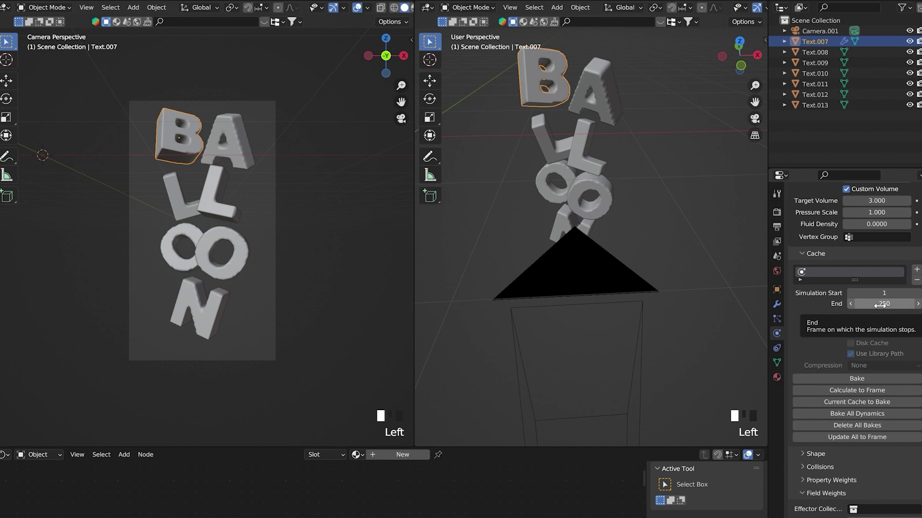
{"action": "left_click", "coordinate": [880, 305]}
{"action": "type", "text": "100"}
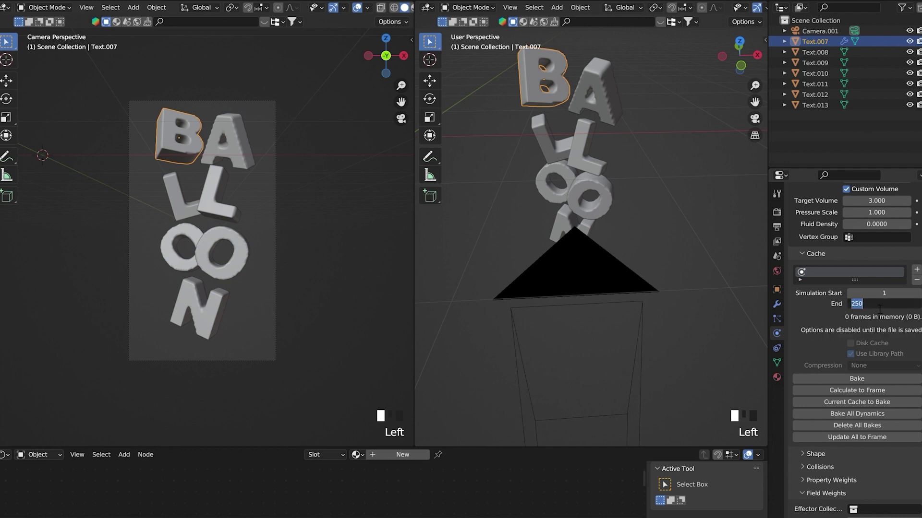
{"action": "key", "text": "Return"}
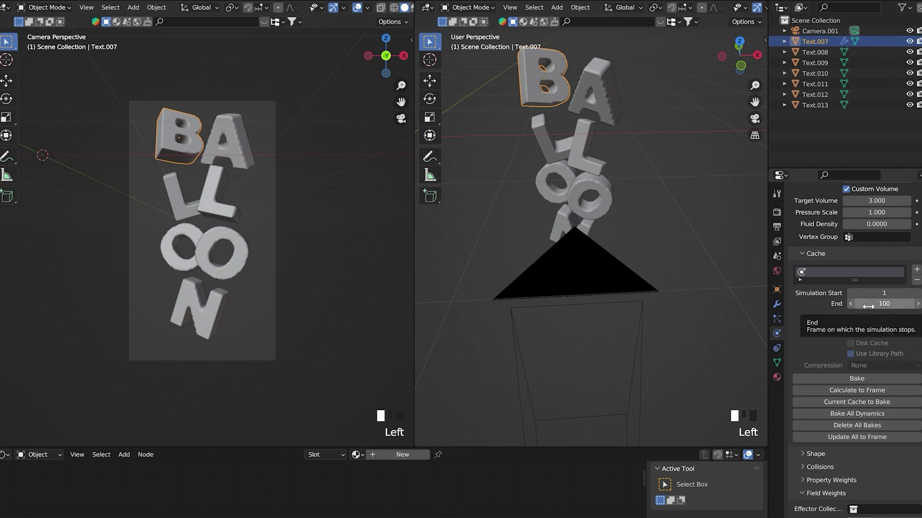
{"action": "left_click", "coordinate": [865, 376]}
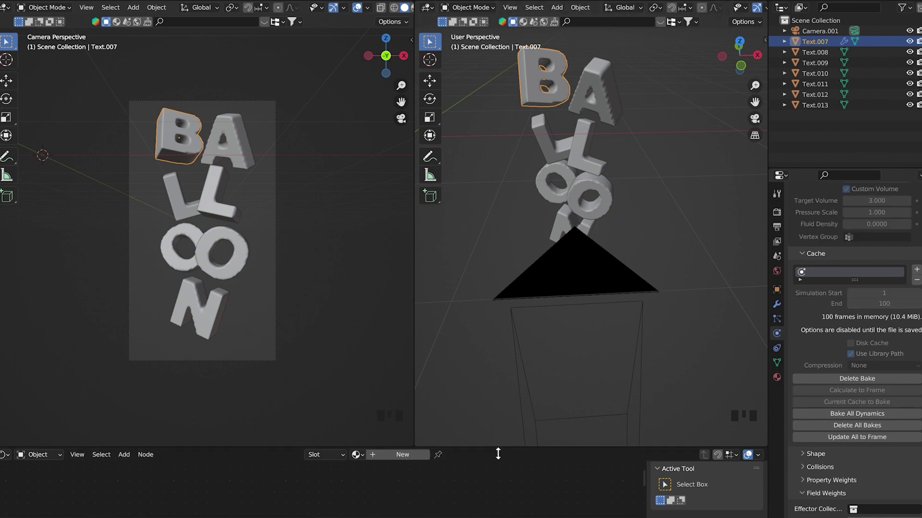
- Enlarge the editor area below the viewports and change it to a Timeline
{"action": "left_click_drag", "start_coordinate": [498, 454], "coordinate": [499, 422]}
{"action": "left_click", "coordinate": [5, 422]}
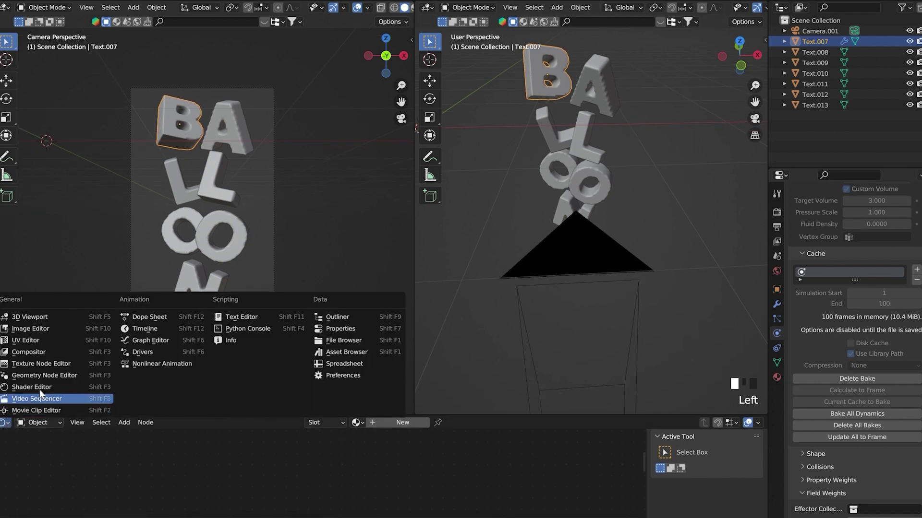
{"action": "left_click", "coordinate": [149, 329]}
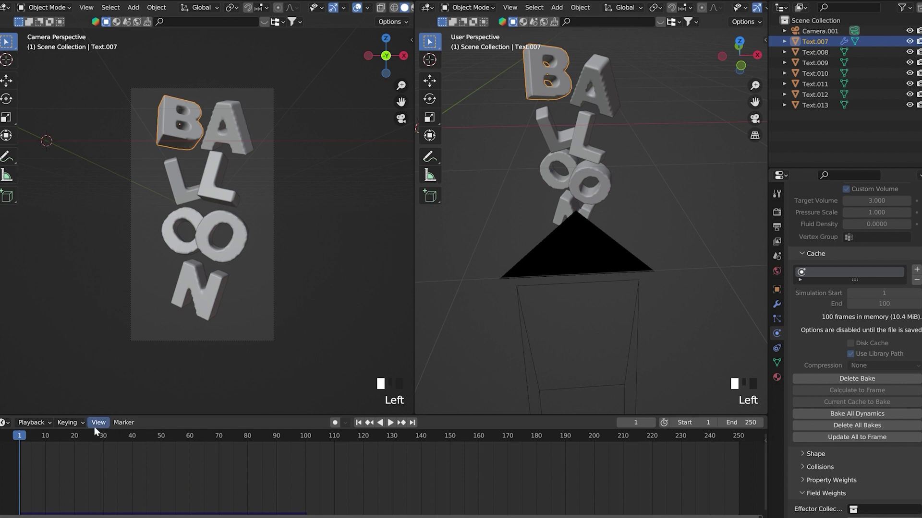
- Play the baked inflation of the B and return the playhead to frame 0
{"action": "key", "text": "space"}
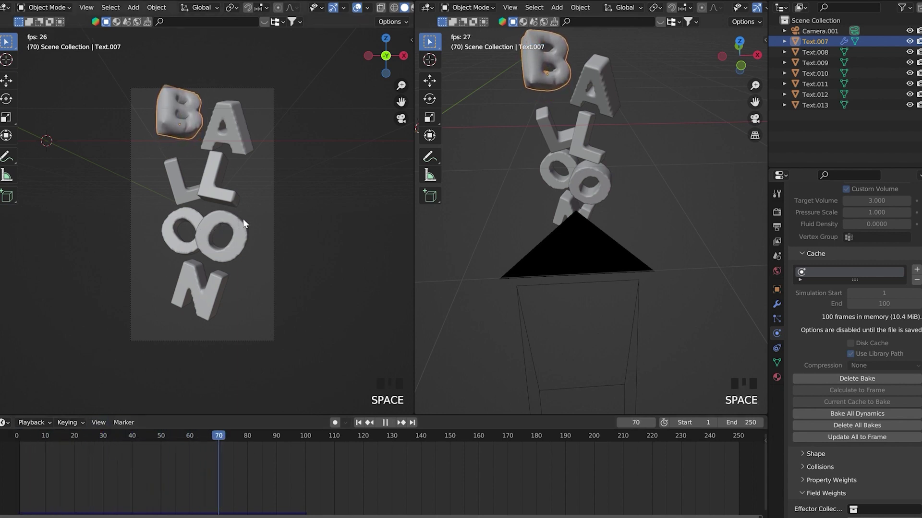
{"action": "key", "text": "space"}
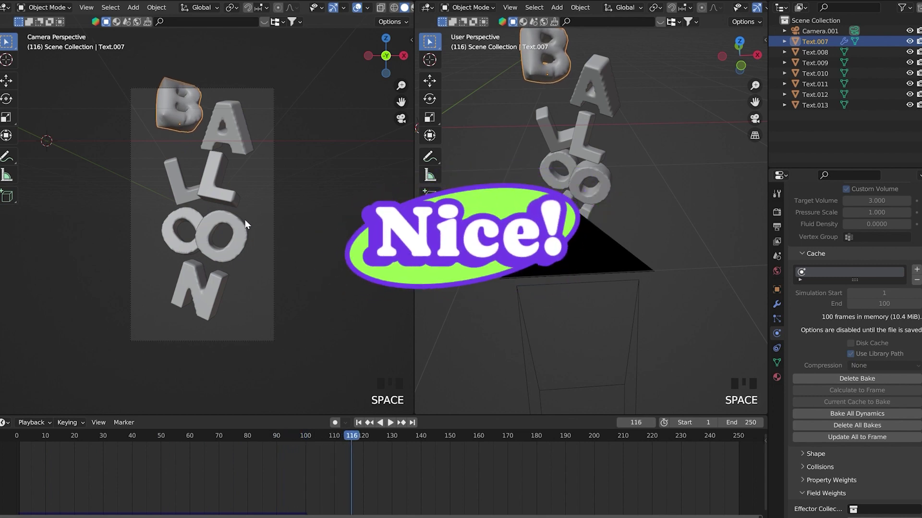
{"action": "left_click", "coordinate": [57, 441]}
{"action": "left_click_drag", "start_coordinate": [57, 441], "coordinate": [13, 443]}
{"action": "key", "text": "space"}
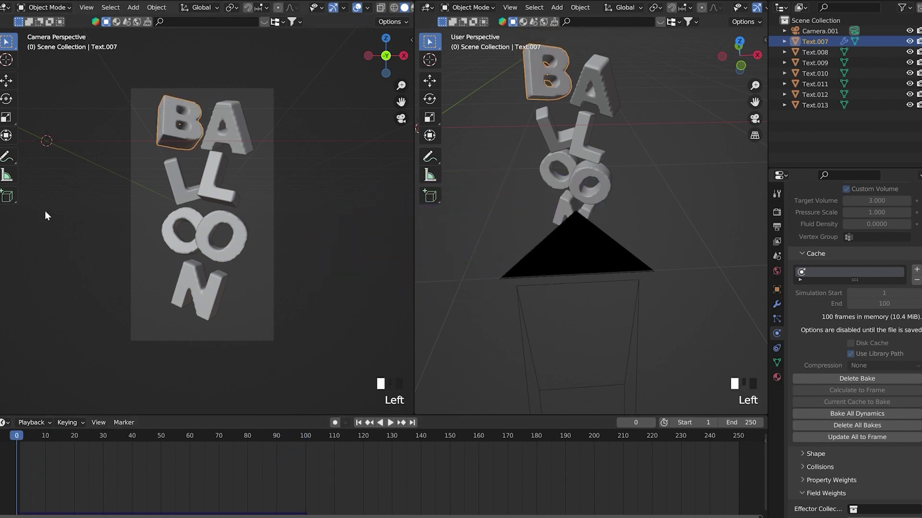
- Add Cloth physics to the first L and enable its Pressure with a value of 3
{"action": "left_click", "coordinate": [250, 115]}
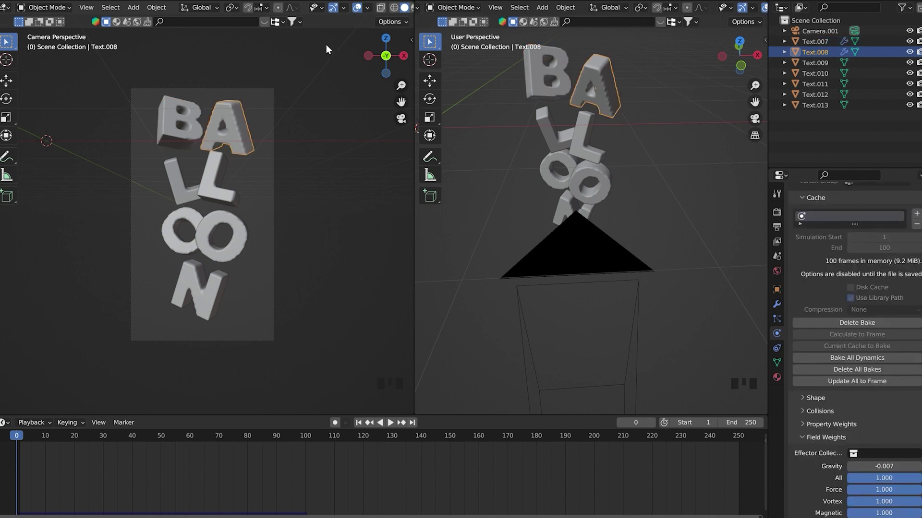
{"action": "left_click", "coordinate": [177, 172]}
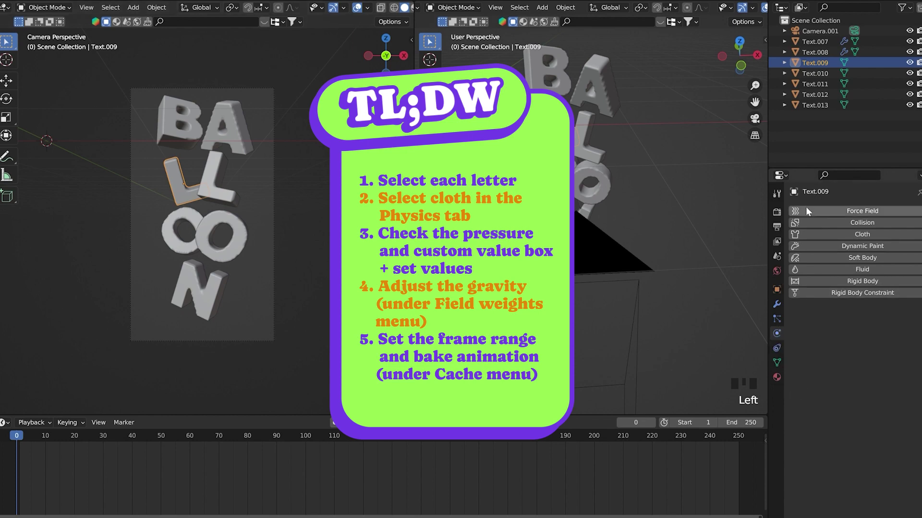
{"action": "left_click", "coordinate": [805, 233]}
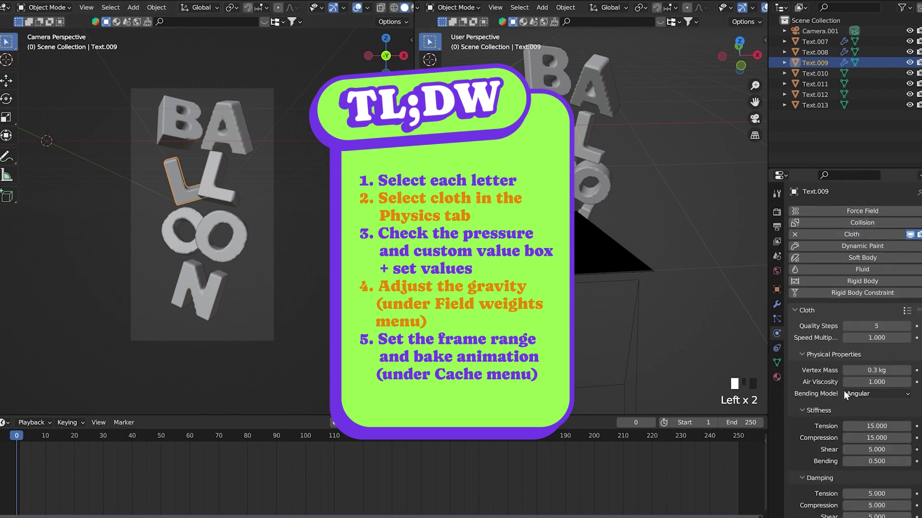
{"action": "scroll", "coordinate": [843, 384], "scroll_direction": "down", "scroll_amount": 12}
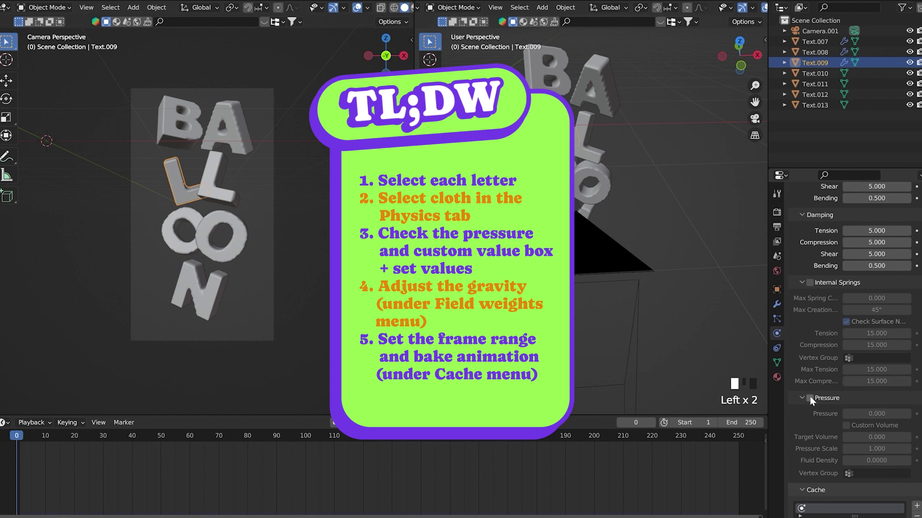
{"action": "left_click", "coordinate": [810, 398]}
{"action": "scroll", "coordinate": [814, 356], "scroll_direction": "down", "scroll_amount": 8}
{"action": "left_click", "coordinate": [877, 256]}
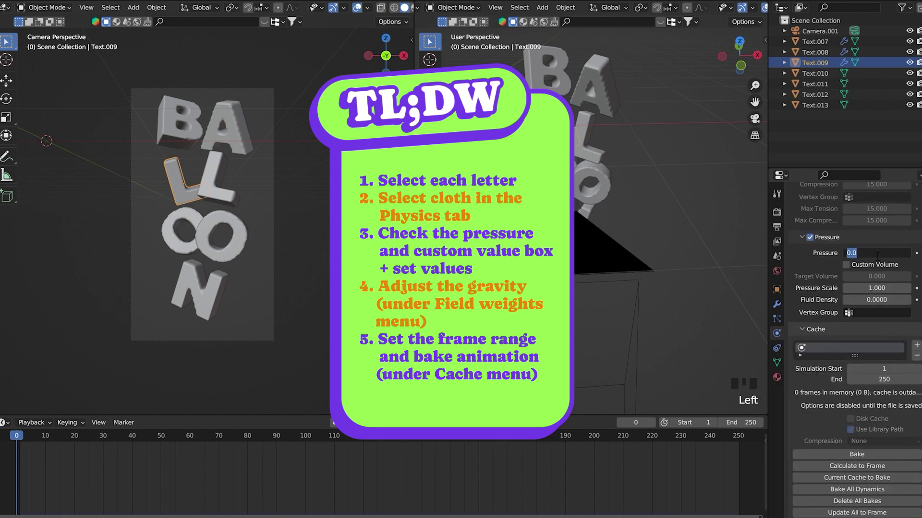
{"action": "type", "text": "3"}
{"action": "key", "text": "Return"}
- Enable Custom Volume for the first L's cloth pressure with a Target Volume of 3
{"action": "left_click", "coordinate": [846, 264]}
{"action": "left_click", "coordinate": [854, 276]}
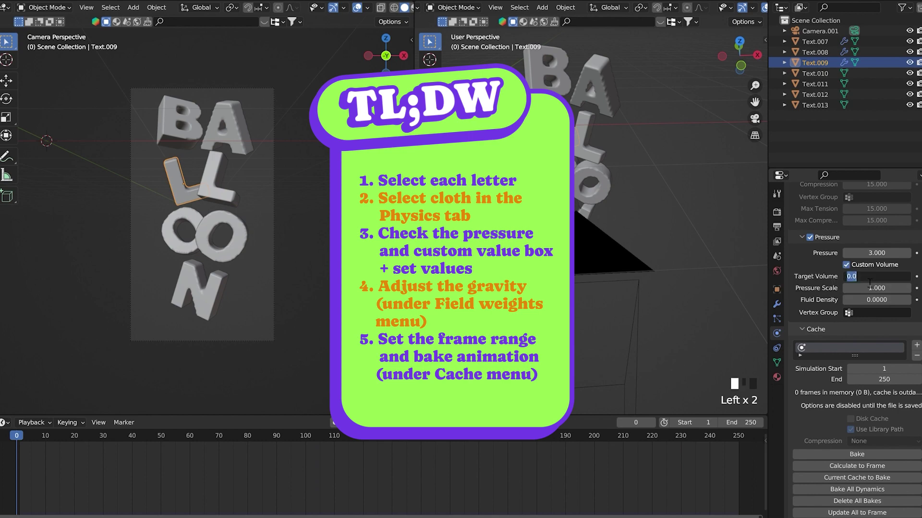
{"action": "type", "text": "3"}
{"action": "left_click", "coordinate": [805, 260]}
- Set the Gravity field weight of the first L's cloth simulation to -0.010
{"action": "scroll", "coordinate": [837, 276], "scroll_direction": "down", "scroll_amount": 10}
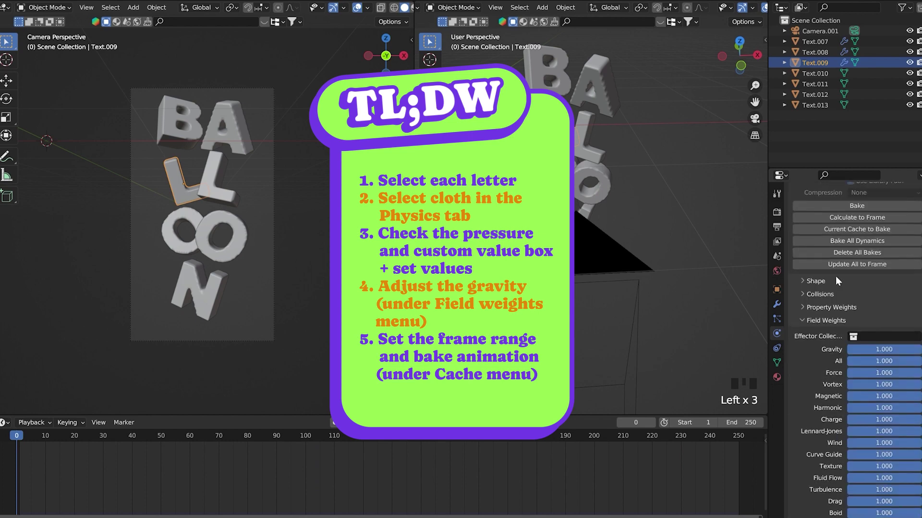
{"action": "left_click", "coordinate": [885, 345]}
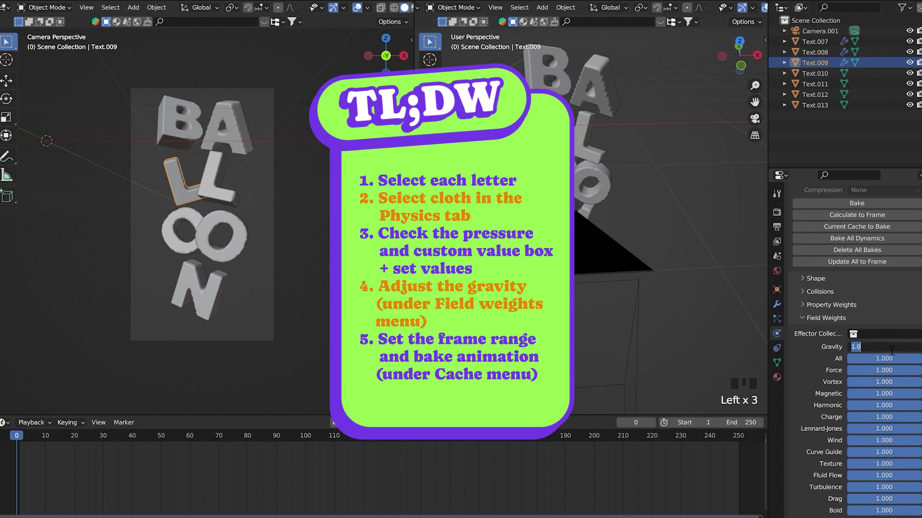
{"action": "type", "text": "-0.00"}
{"action": "key", "text": "BackSpace"}
{"action": "type", "text": "10"}
{"action": "key", "text": "BackSpace"}
{"action": "key", "text": "Return"}
- Set the end frame of the first L's cloth cache to 100
{"action": "scroll", "coordinate": [825, 342], "scroll_direction": "up", "scroll_amount": 5}
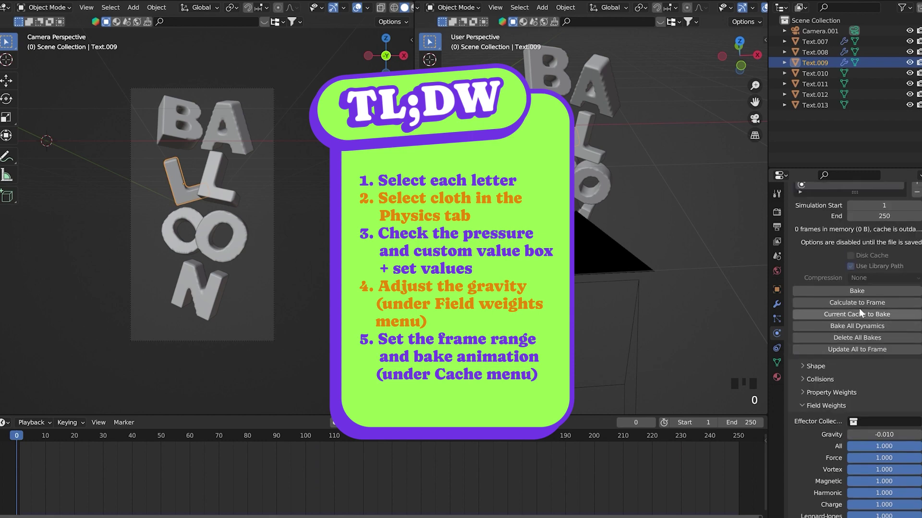
{"action": "scroll", "coordinate": [814, 215], "scroll_direction": "up", "scroll_amount": 3}
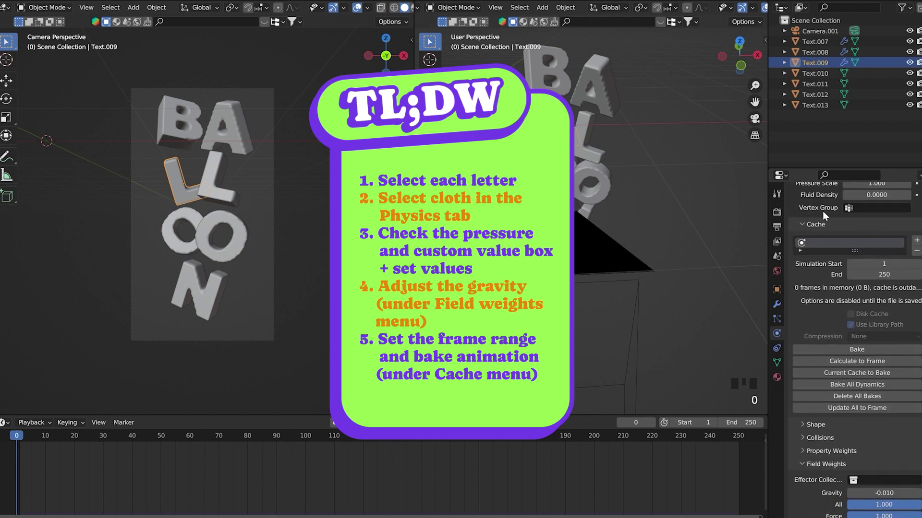
{"action": "left_click", "coordinate": [891, 276]}
{"action": "type", "text": "100"}
{"action": "key", "text": "Return"}
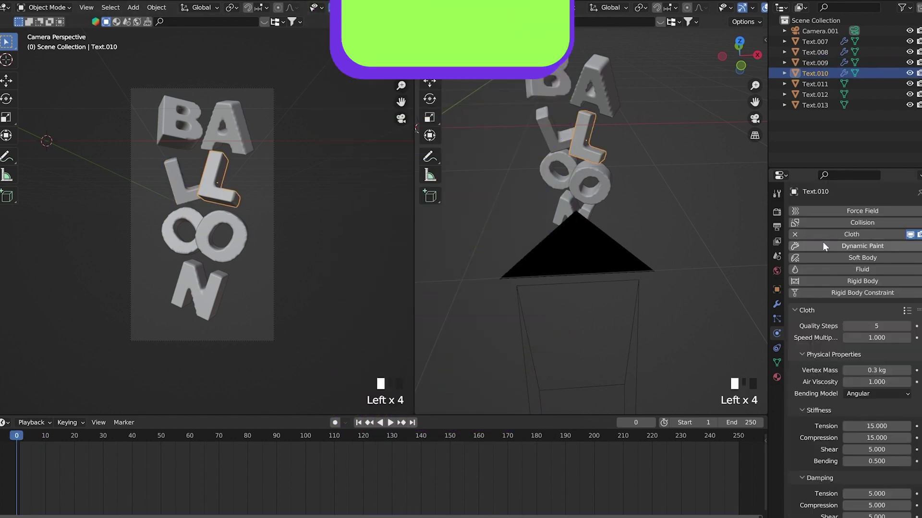
- Enable Pressure in the Cloth physics of the second L
{"action": "scroll", "coordinate": [823, 242], "scroll_direction": "down", "scroll_amount": 10}
{"action": "left_click", "coordinate": [813, 399]}
{"action": "scroll", "coordinate": [883, 411], "scroll_direction": "down", "scroll_amount": 10}
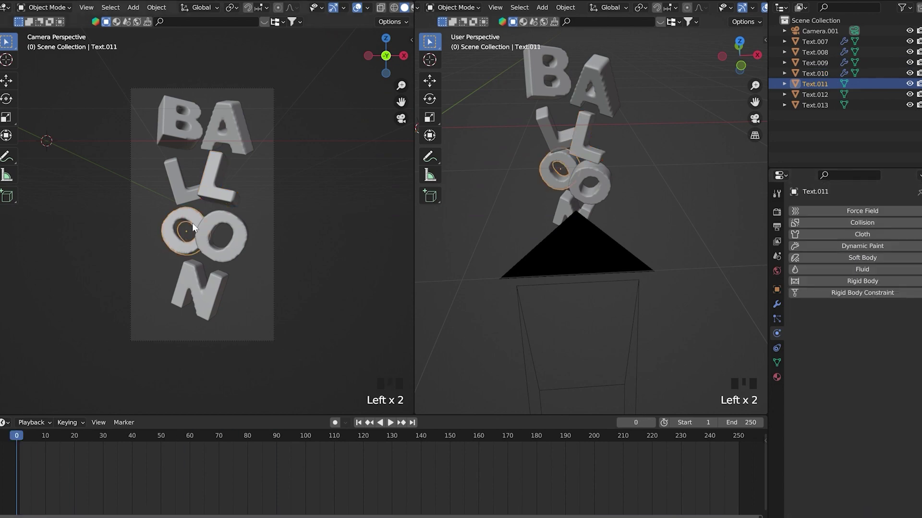
- Set the Gravity field weight of the first O's cloth simulation to -0.005
{"action": "scroll", "coordinate": [840, 437], "scroll_direction": "down", "scroll_amount": 15}
{"action": "scroll", "coordinate": [863, 373], "scroll_direction": "down", "scroll_amount": 12}
{"action": "double_click", "coordinate": [880, 346]}
{"action": "type", "text": "-0.005"}
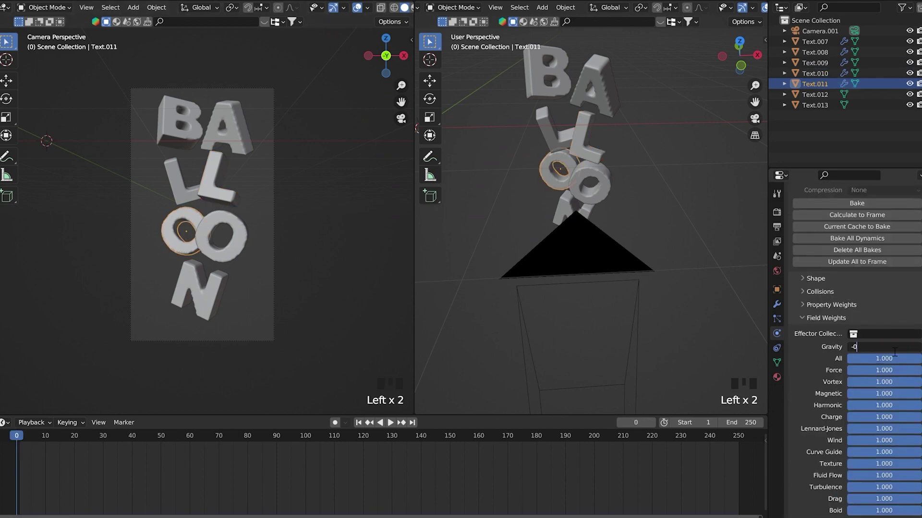
{"action": "key", "text": "Return"}
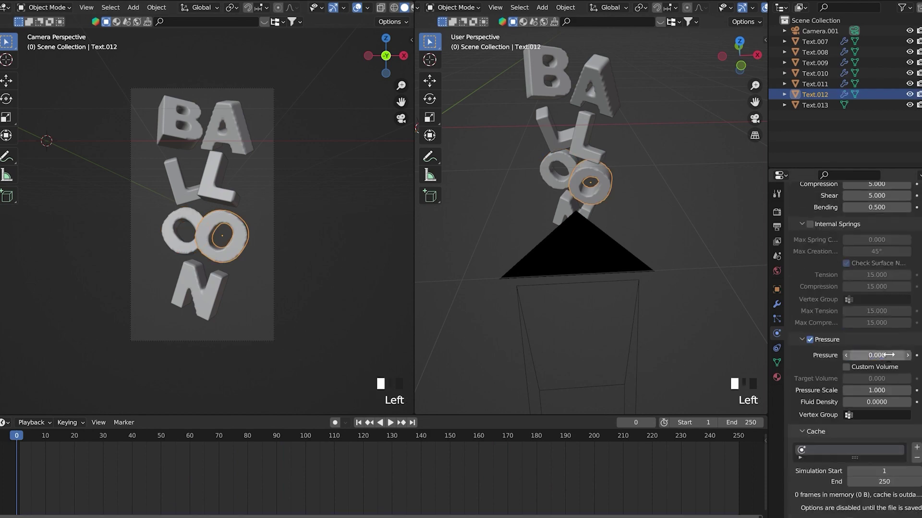
- Select the letter N and set the Gravity field weight of its cloth simulation to -0.01
{"action": "scroll", "coordinate": [817, 375], "scroll_direction": "down", "scroll_amount": 15}
{"action": "scroll", "coordinate": [854, 440], "scroll_direction": "up", "scroll_amount": 10}
{"action": "left_click", "coordinate": [814, 105]}
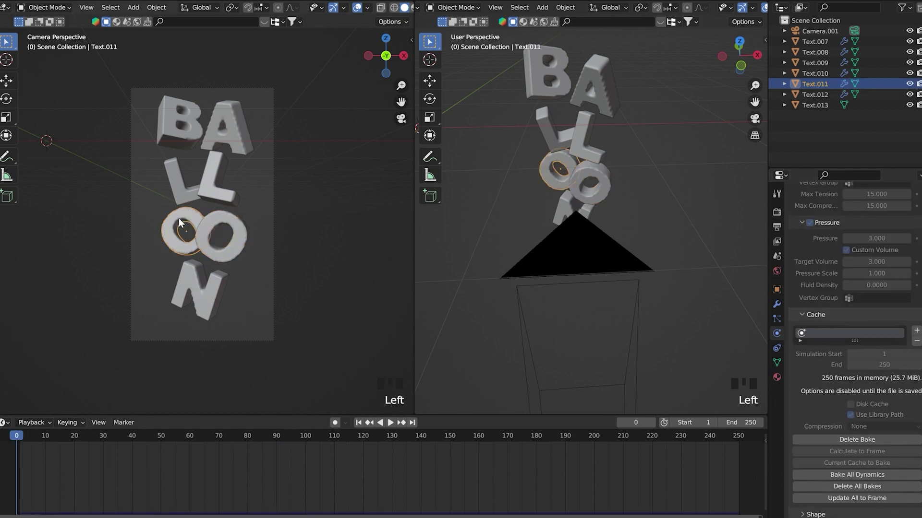
{"action": "scroll", "coordinate": [864, 384], "scroll_direction": "down", "scroll_amount": 12}
{"action": "double_click", "coordinate": [905, 348]}
{"action": "type", "text": "-0.01"}
{"action": "key", "text": "Return"}
- Set the N's cloth cache to end at frame 100 and bake the simulation
{"action": "scroll", "coordinate": [905, 275], "scroll_direction": "up", "scroll_amount": 6}
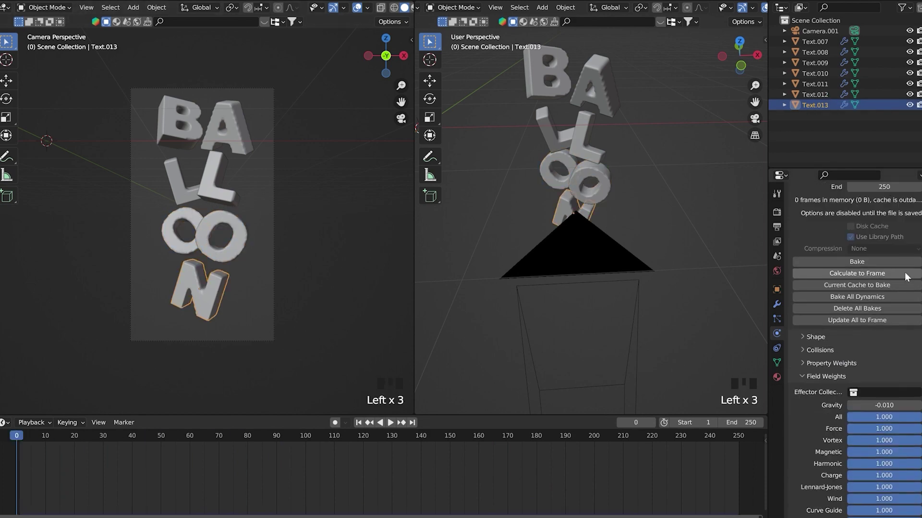
{"action": "double_click", "coordinate": [894, 259]}
{"action": "type", "text": "100"}
{"action": "key", "text": "Return"}
{"action": "left_click", "coordinate": [864, 335]}
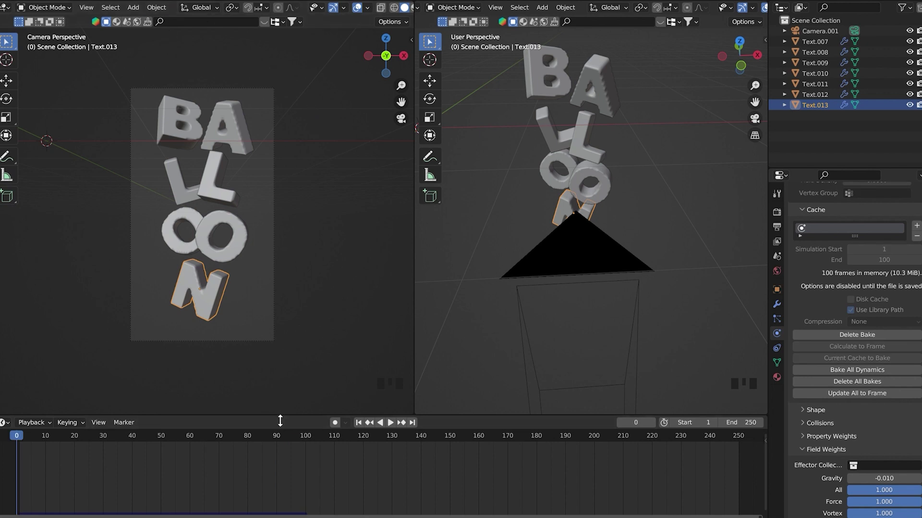
- Enlarge the timeline area and play the balloon animation to check how the letters inflate and rise
{"action": "left_click_drag", "start_coordinate": [278, 415], "coordinate": [279, 398]}
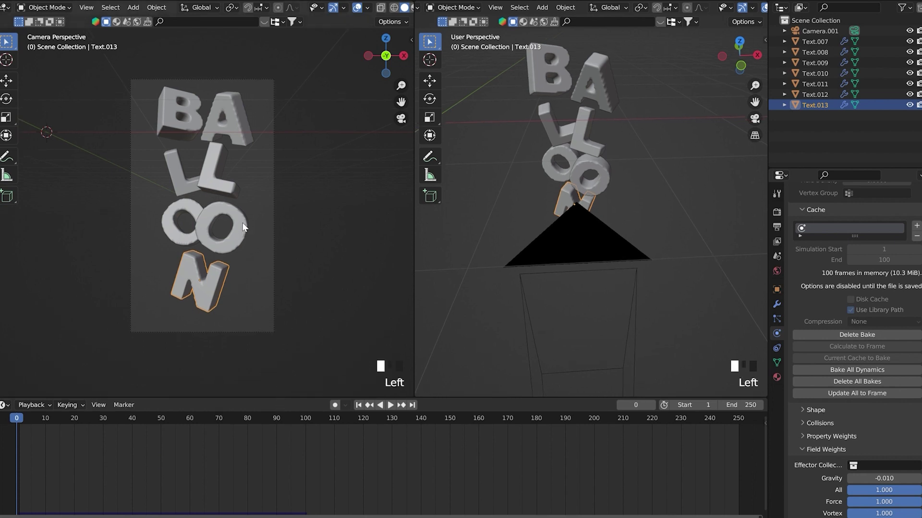
{"action": "key", "text": "space"}
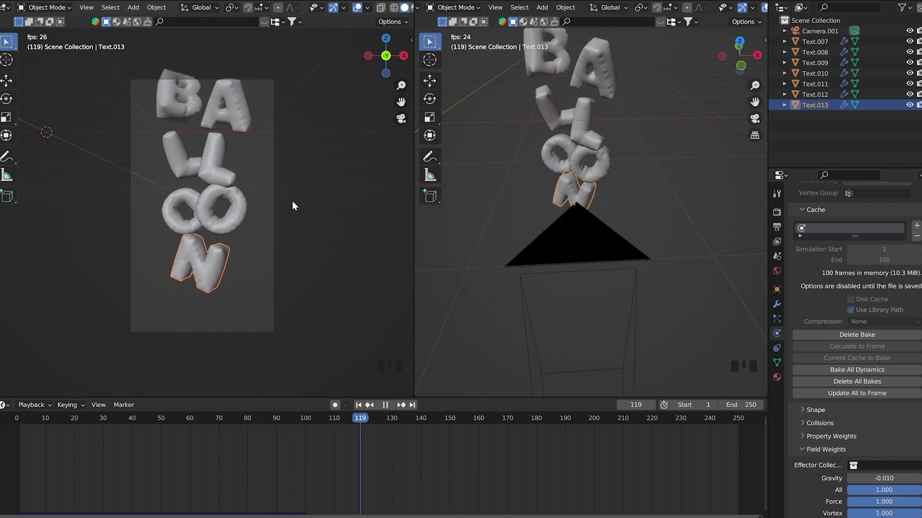
{"action": "key", "text": "Escape"}
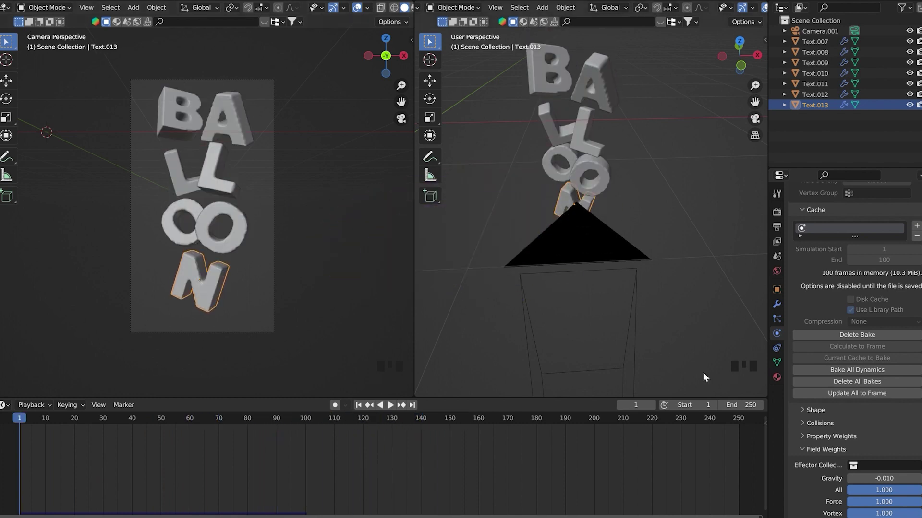
- Set the scene's end frame to 100 and play the shortened animation
{"action": "left_click", "coordinate": [750, 405]}
{"action": "type", "text": "100"}
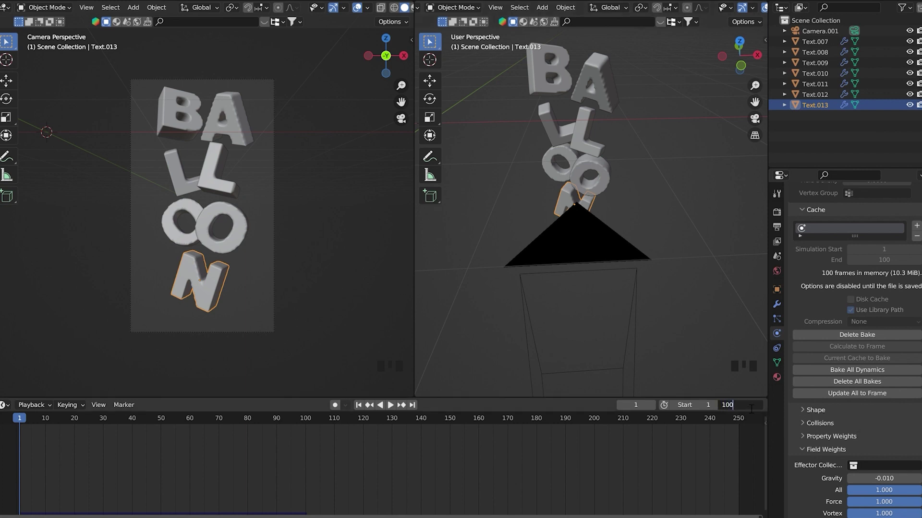
{"action": "key", "text": "Return"}
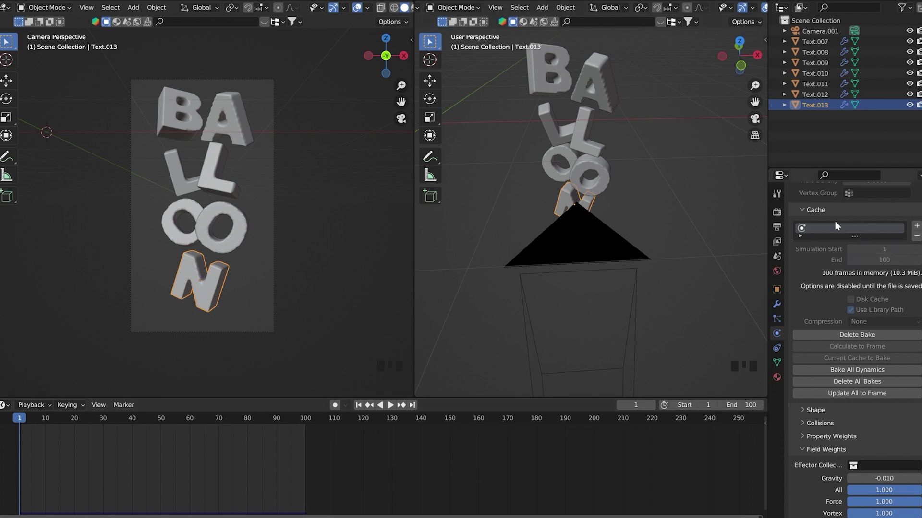
{"action": "key", "text": "space"}
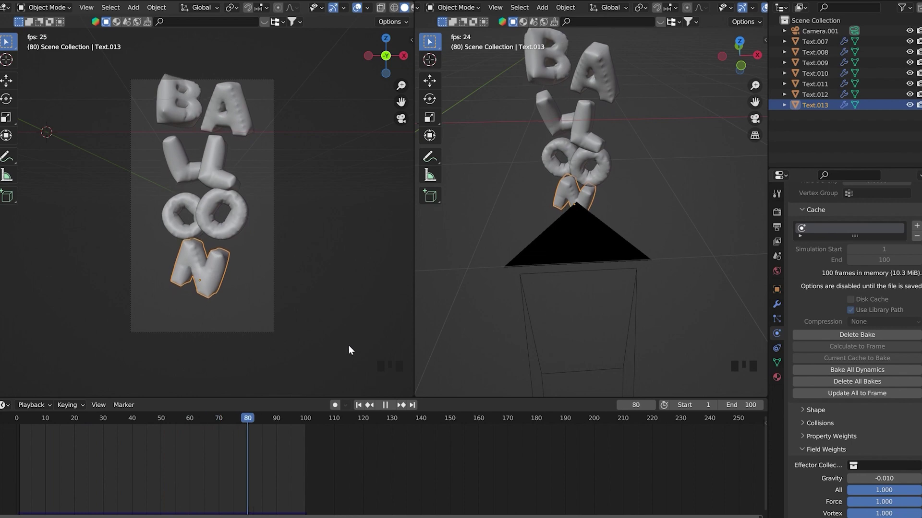
{"action": "key", "text": "space"}
- Set the output frame rate to 25 fps
{"action": "left_click", "coordinate": [776, 212]}
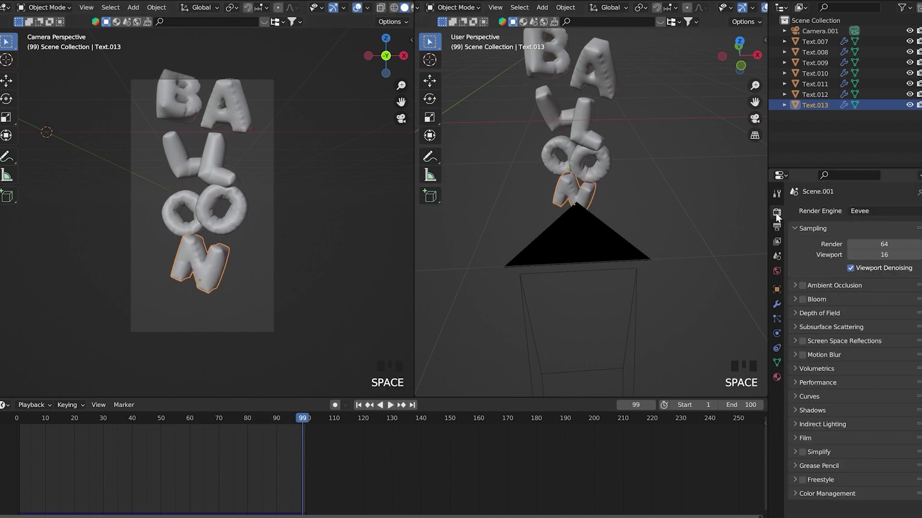
{"action": "left_click", "coordinate": [777, 227]}
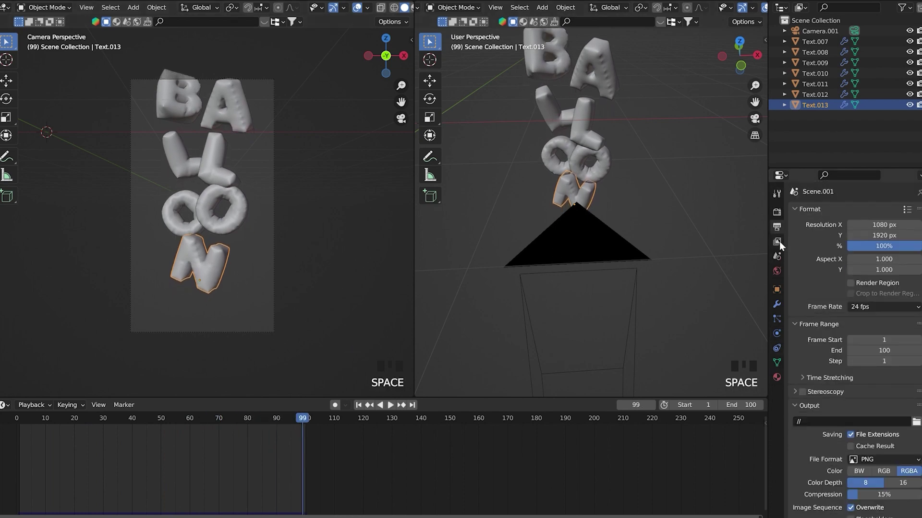
{"action": "left_click", "coordinate": [877, 306]}
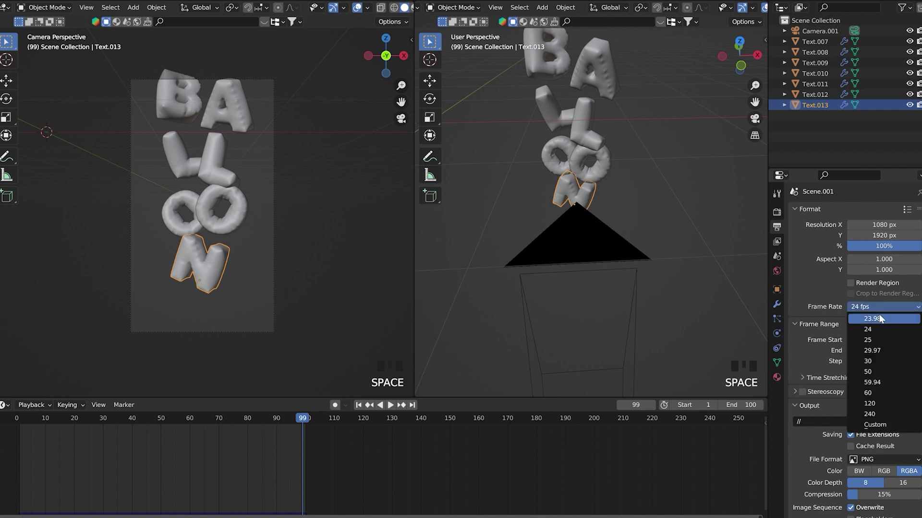
{"action": "left_click", "coordinate": [879, 338]}
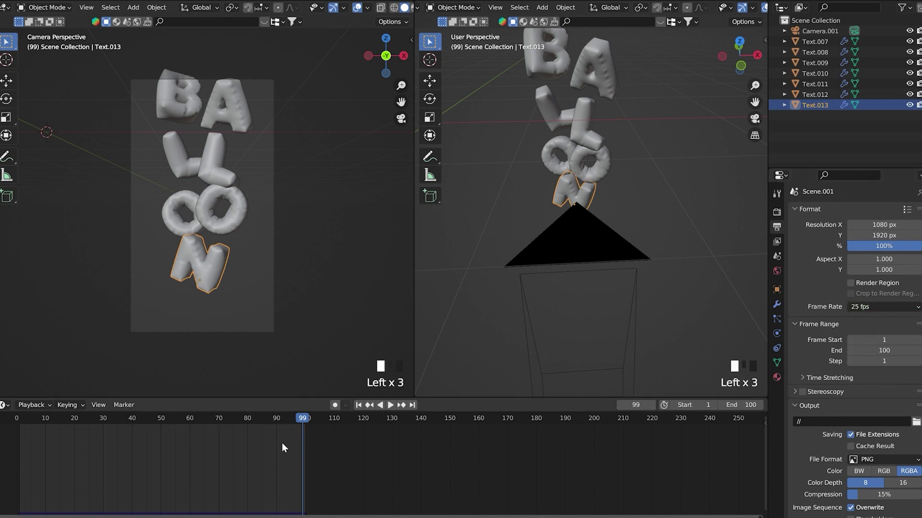
- Return to frame 0 and play the animation again to review the floating letters
{"action": "left_click_drag", "start_coordinate": [281, 423], "coordinate": [14, 425]}
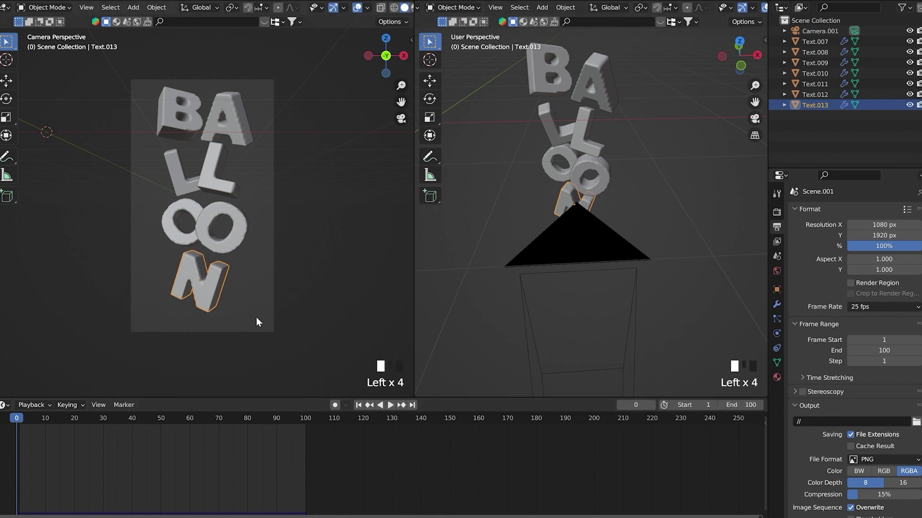
{"action": "key", "text": "space"}
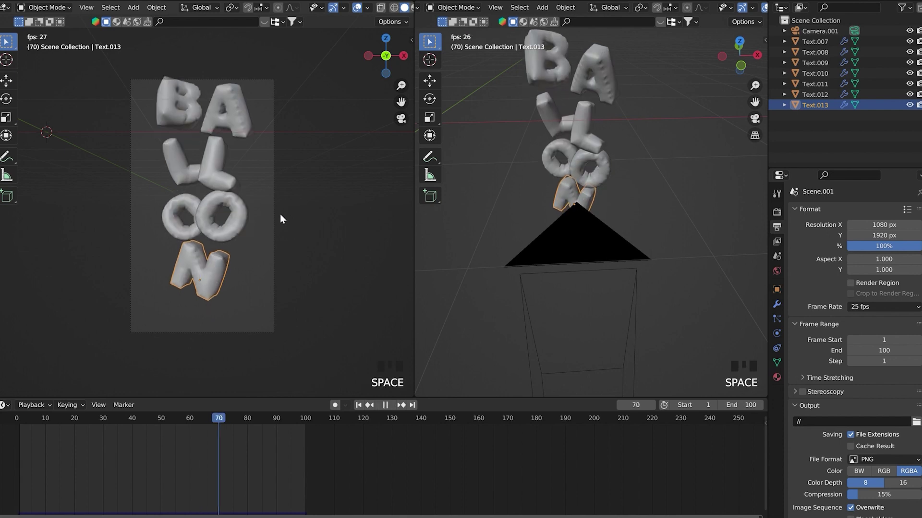
{"action": "key", "text": "space"}
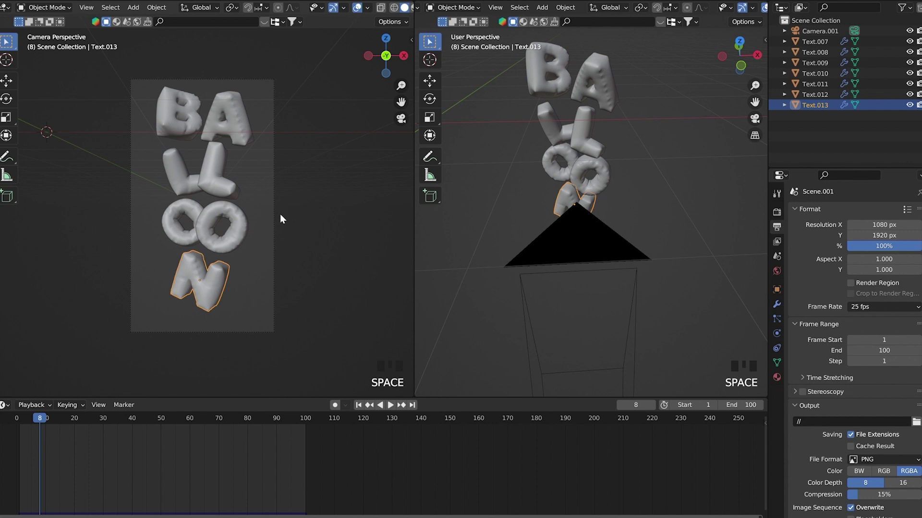
- Select the letter B, turn the timeline area into a Shader Editor and resize it below the 3D views
{"action": "left_click", "coordinate": [183, 111]}
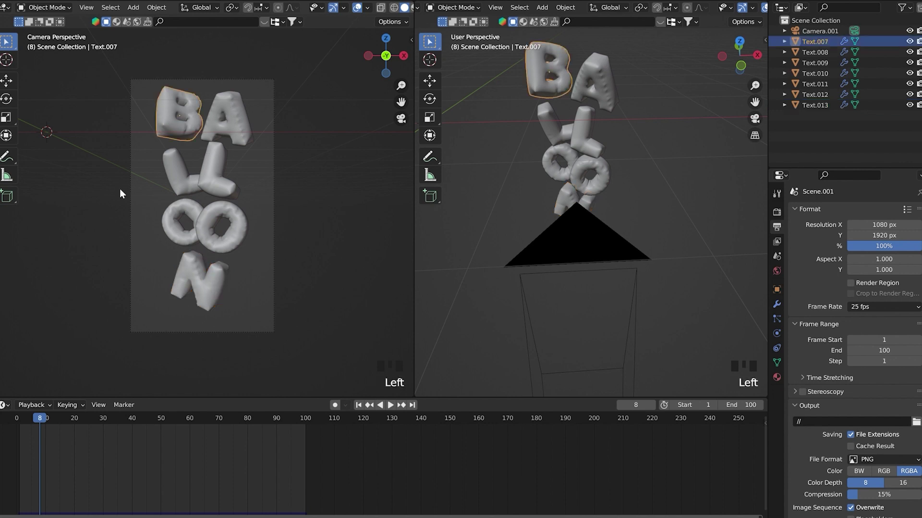
{"action": "left_click", "coordinate": [9, 407]}
{"action": "left_click", "coordinate": [7, 407]}
{"action": "left_click", "coordinate": [4, 409]}
{"action": "left_click", "coordinate": [32, 370]}
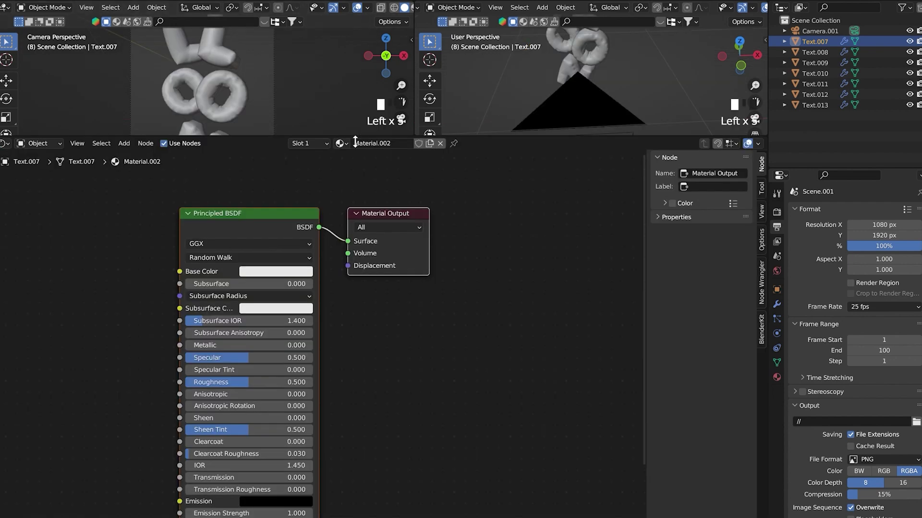
{"action": "left_click_drag", "start_coordinate": [354, 137], "coordinate": [379, 262]}
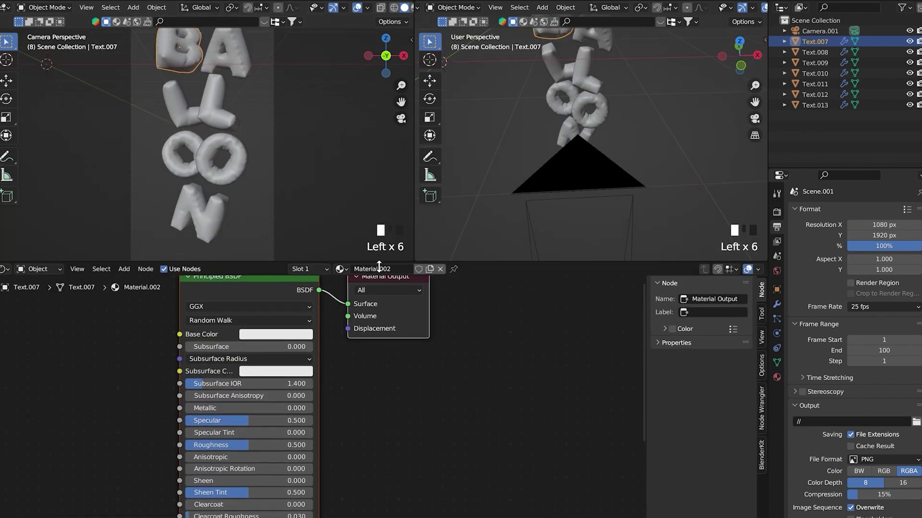
{"action": "key", "text": "Home"}
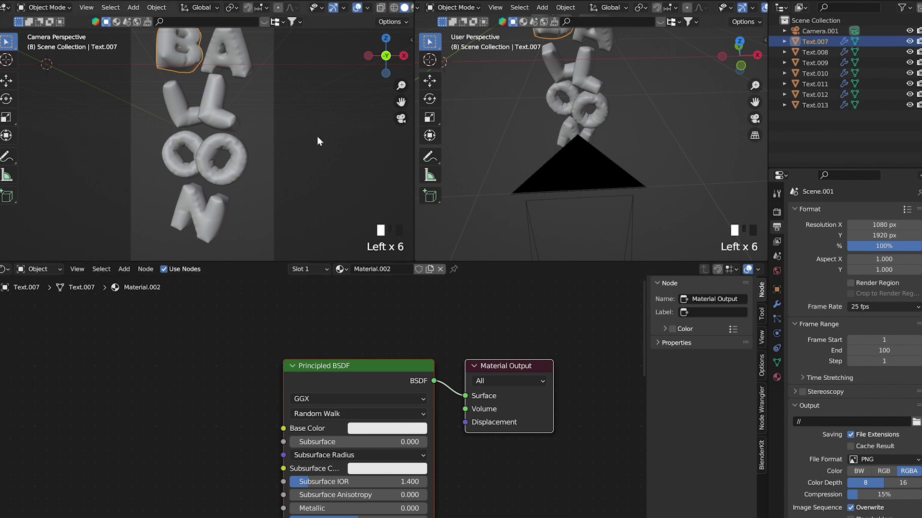
- Show the camera view in rendered shading and create a new world shader for the scene
{"action": "key", "text": "z"}
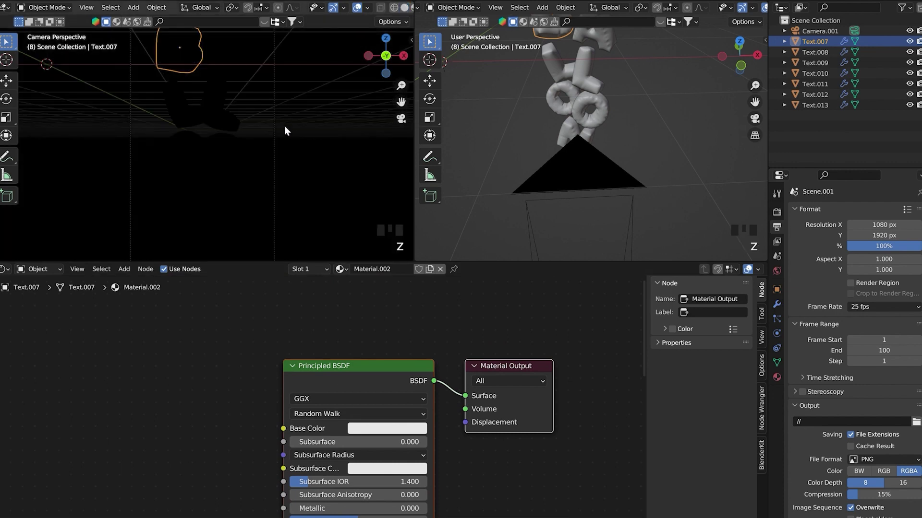
{"action": "left_click", "coordinate": [42, 269]}
{"action": "left_click", "coordinate": [46, 293]}
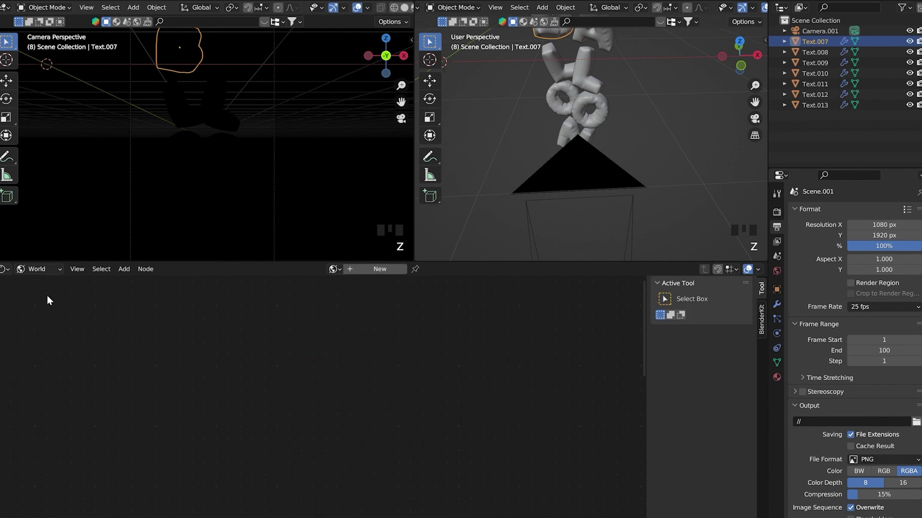
{"action": "left_click", "coordinate": [354, 268]}
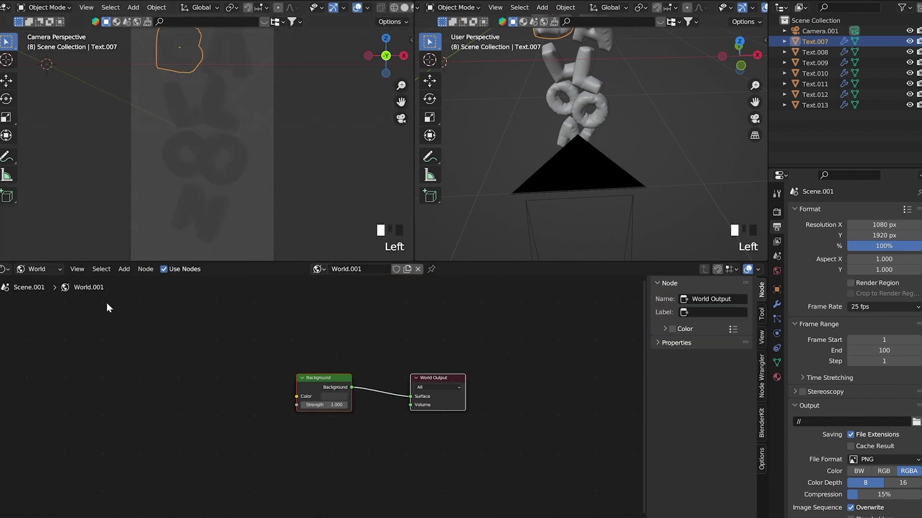
- Brighten the world Background node's colour to a neutral grey with a value of about 0.243
{"action": "left_click", "coordinate": [33, 270]}
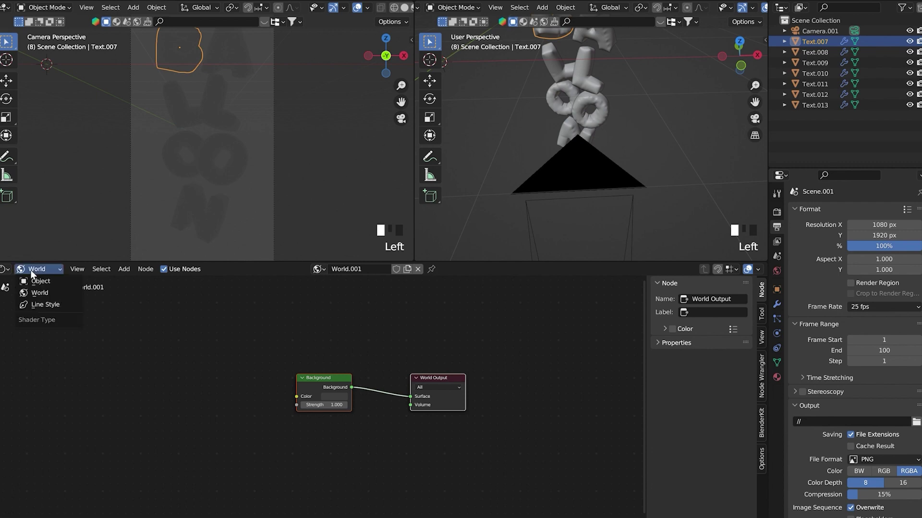
{"action": "left_click", "coordinate": [47, 293]}
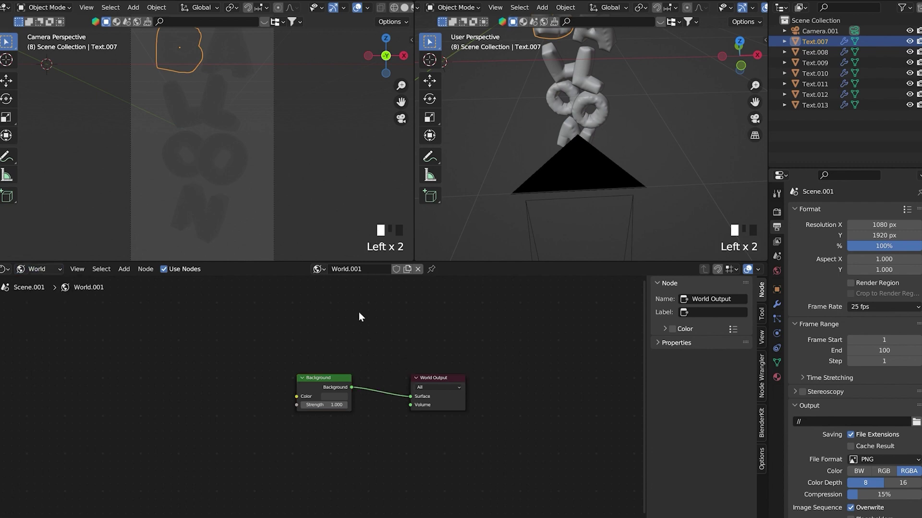
{"action": "scroll", "coordinate": [304, 330], "scroll_direction": "up", "scroll_amount": 1}
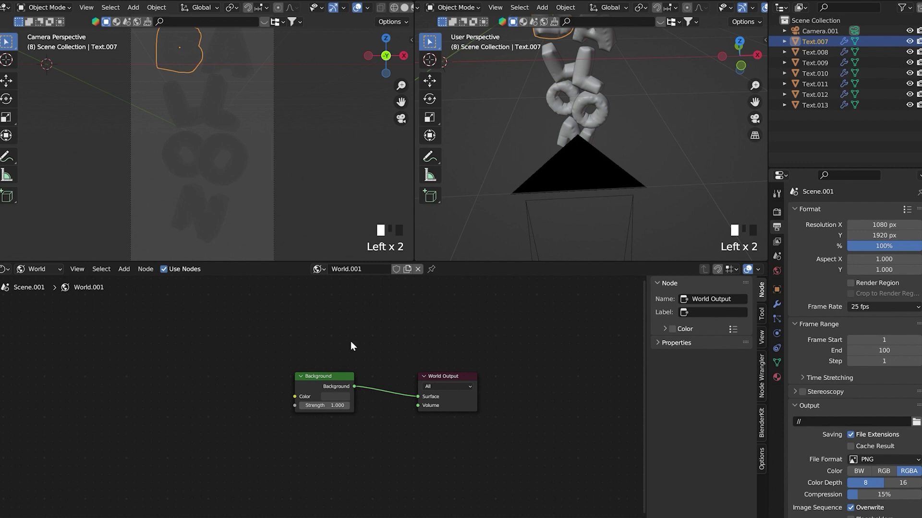
{"action": "scroll", "coordinate": [248, 322], "scroll_direction": "up", "scroll_amount": 2}
{"action": "left_click", "coordinate": [353, 394]}
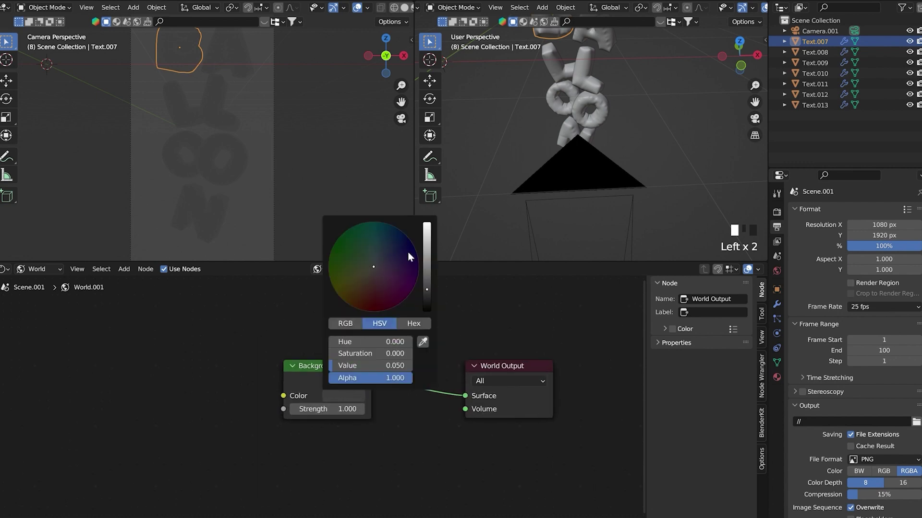
{"action": "left_click_drag", "start_coordinate": [426, 289], "coordinate": [427, 264]}
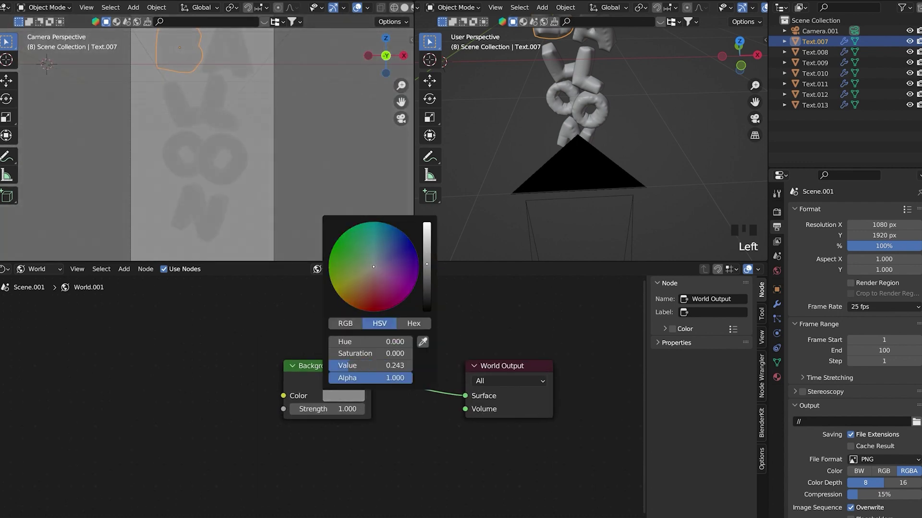
- Add an Environment Texture node feeding the world Background colour and load free-hdri-sky-071.jpg into it
{"action": "left_click", "coordinate": [202, 342]}
{"action": "key", "text": "shift+a"}
{"action": "left_click", "coordinate": [201, 342]}
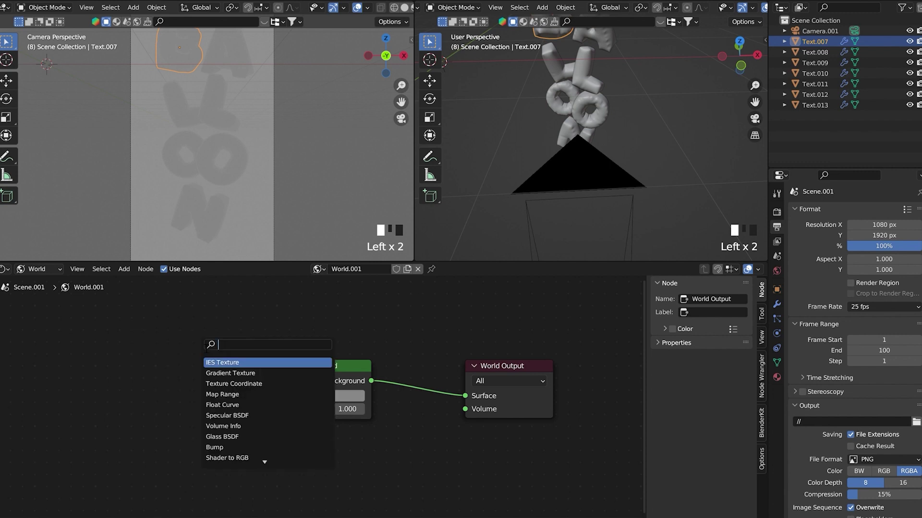
{"action": "type", "text": "env"}
{"action": "left_click", "coordinate": [236, 362]}
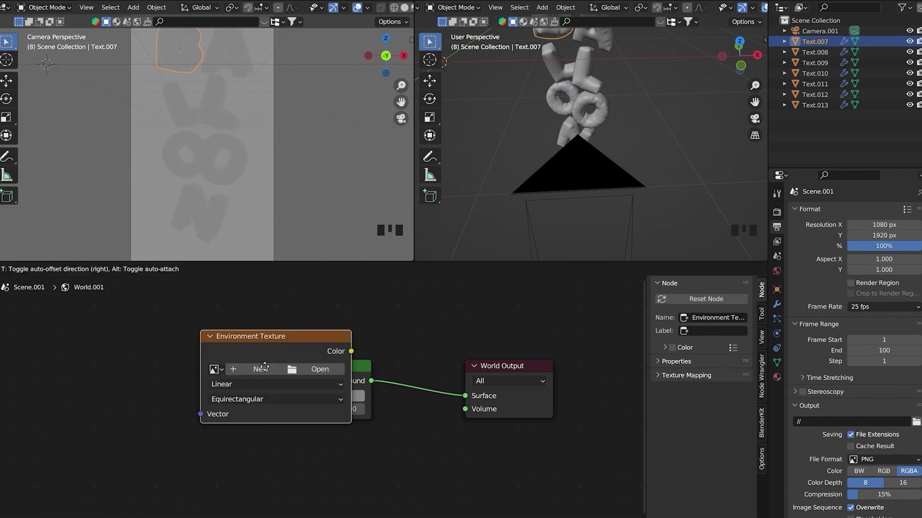
{"action": "left_click", "coordinate": [87, 393]}
{"action": "left_click", "coordinate": [325, 377], "text": "shift"}
{"action": "key", "text": "f"}
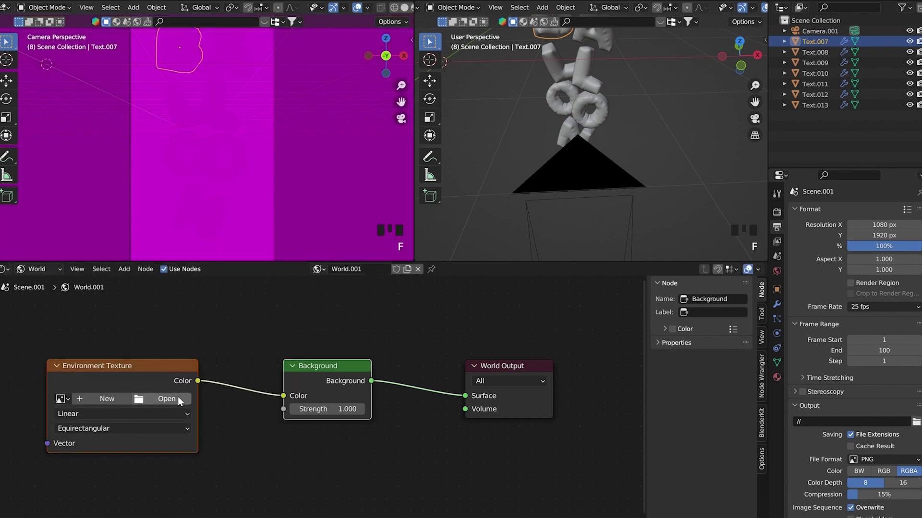
{"action": "left_click", "coordinate": [182, 398]}
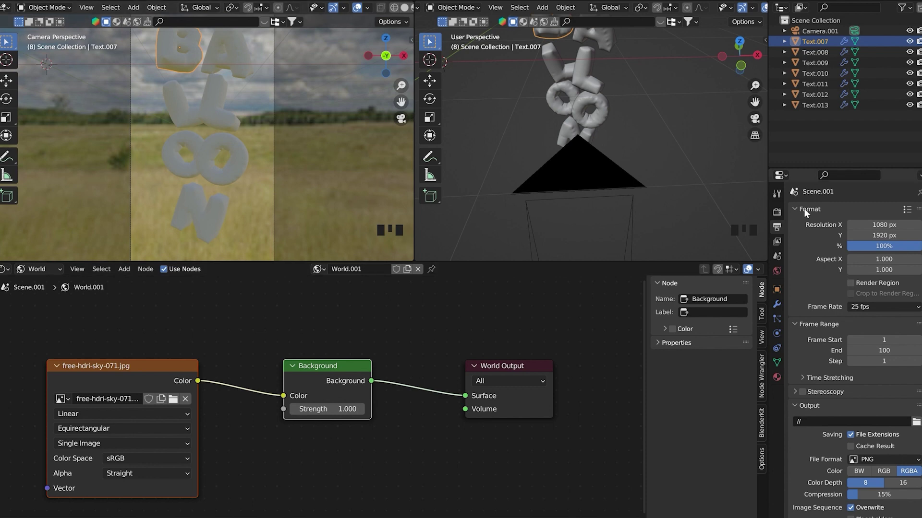
- Make the render film transparent so the sky image is hidden behind the letters
{"action": "left_click", "coordinate": [778, 212]}
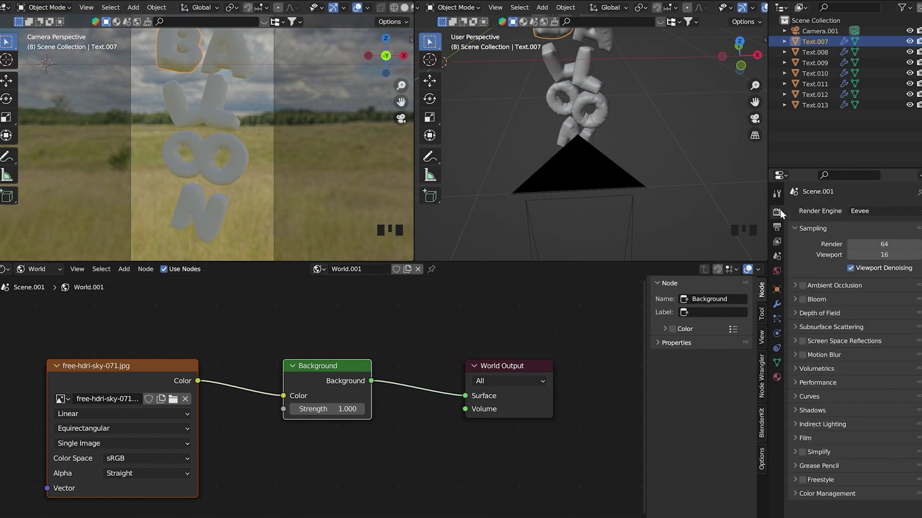
{"action": "left_click", "coordinate": [798, 439]}
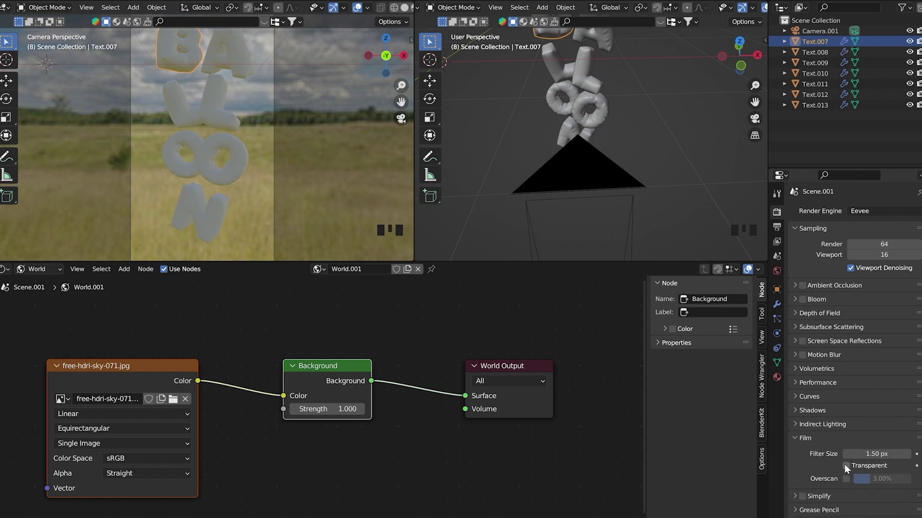
{"action": "left_click", "coordinate": [845, 465]}
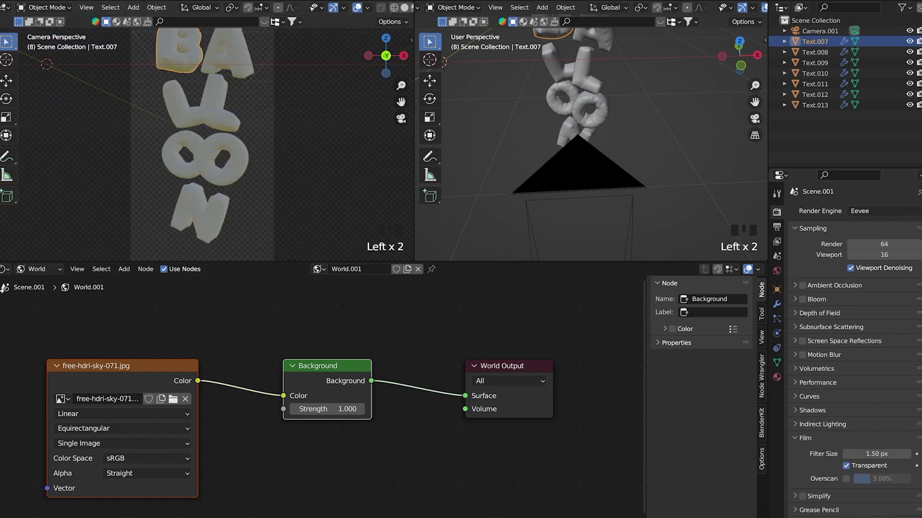
- Switch to the object shader and set the B material's base colour to cyan, with hue 0.551 and saturation 1.000
{"action": "left_click", "coordinate": [39, 270]}
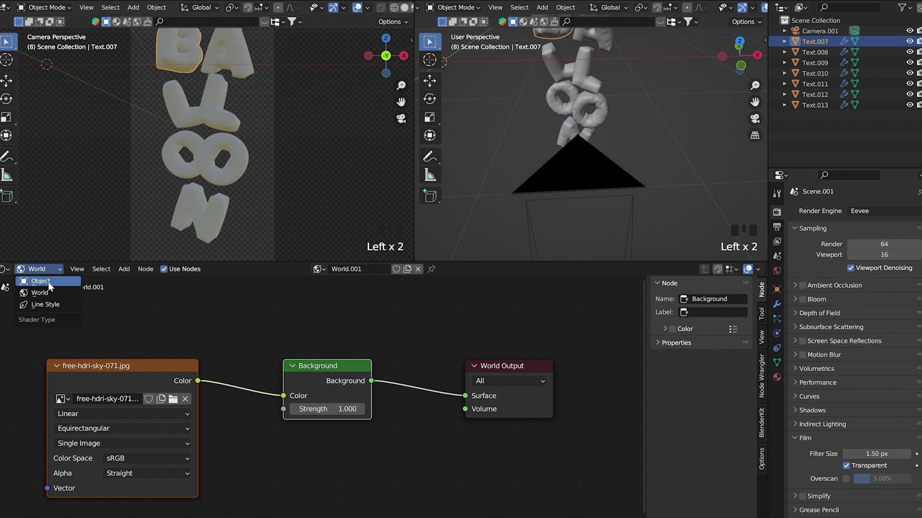
{"action": "left_click", "coordinate": [41, 281]}
{"action": "scroll", "coordinate": [500, 466], "scroll_direction": "up", "scroll_amount": 2}
{"action": "left_click", "coordinate": [415, 444]}
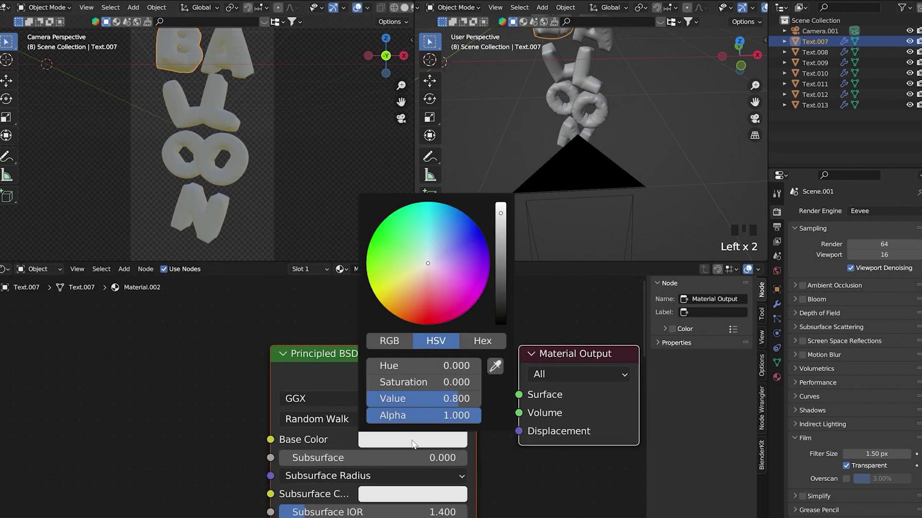
{"action": "left_click", "coordinate": [450, 214]}
{"action": "left_click_drag", "start_coordinate": [450, 214], "coordinate": [436, 202]}
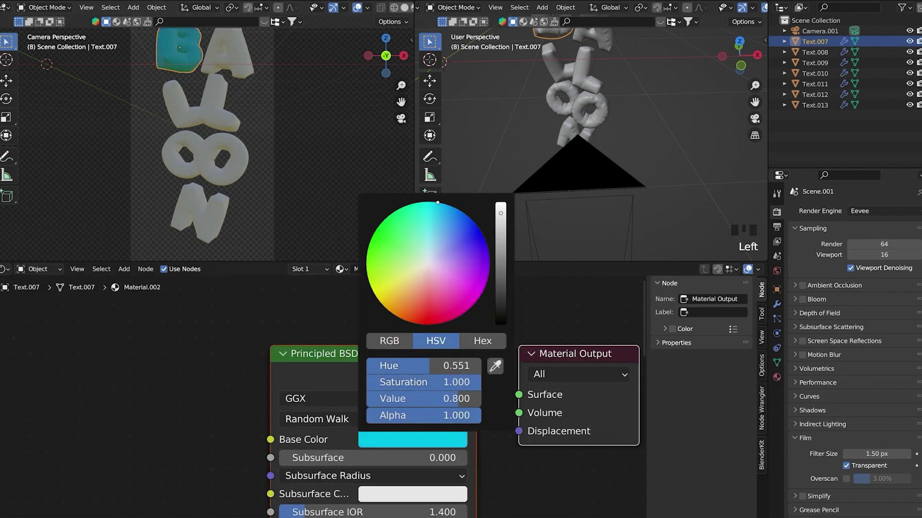
- Set the metallic value of the B letter's material to 1.000
{"action": "middle_click_drag", "start_coordinate": [308, 475], "coordinate": [288, 331]}
{"action": "left_click_drag", "start_coordinate": [279, 406], "coordinate": [468, 406]}
- Assign Material.002 to the remaining letters: the A, both Ls, both Os and the N
{"action": "left_click", "coordinate": [232, 60]}
{"action": "left_click", "coordinate": [355, 270]}
{"action": "left_click", "coordinate": [379, 296]}
{"action": "left_click", "coordinate": [193, 115]}
{"action": "left_click", "coordinate": [357, 269]}
{"action": "left_click", "coordinate": [203, 105]}
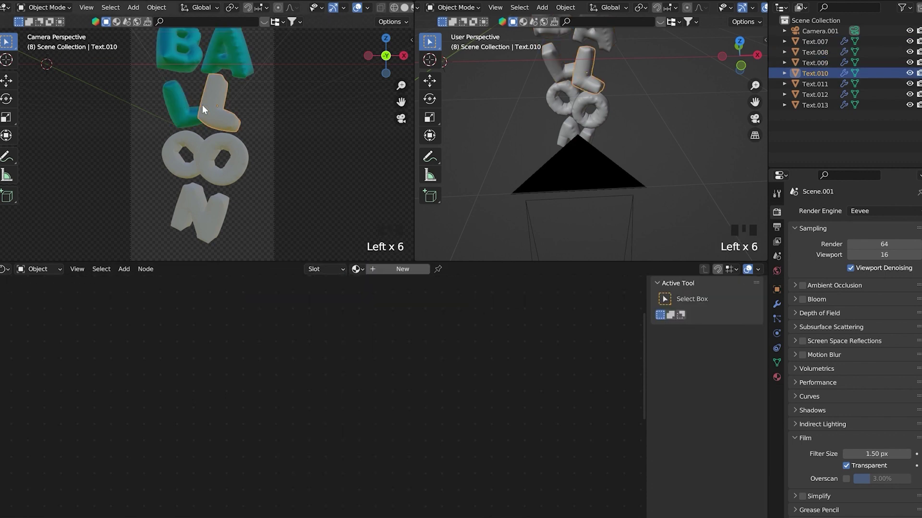
{"action": "left_click", "coordinate": [358, 269]}
{"action": "left_click", "coordinate": [187, 142]}
{"action": "left_click", "coordinate": [357, 269]}
{"action": "left_click", "coordinate": [228, 147]}
{"action": "left_click", "coordinate": [357, 269]}
{"action": "left_click", "coordinate": [197, 211]}
{"action": "left_click", "coordinate": [334, 269]}
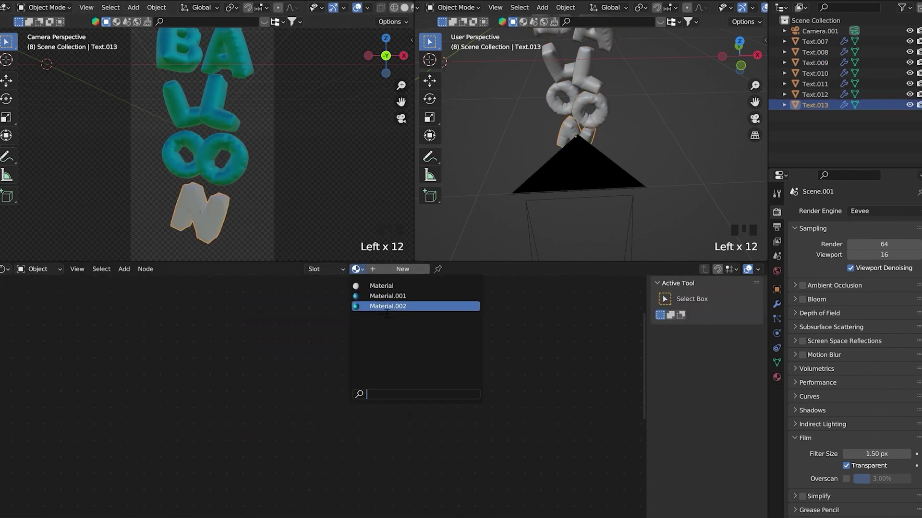
{"action": "left_click", "coordinate": [384, 304]}
- Add an area light to the scene
{"action": "scroll", "coordinate": [223, 146], "scroll_direction": "down", "scroll_amount": 2}
{"action": "scroll", "coordinate": [537, 151], "scroll_direction": "down", "scroll_amount": 6}
{"action": "scroll", "coordinate": [538, 151], "scroll_direction": "down", "scroll_amount": 1}
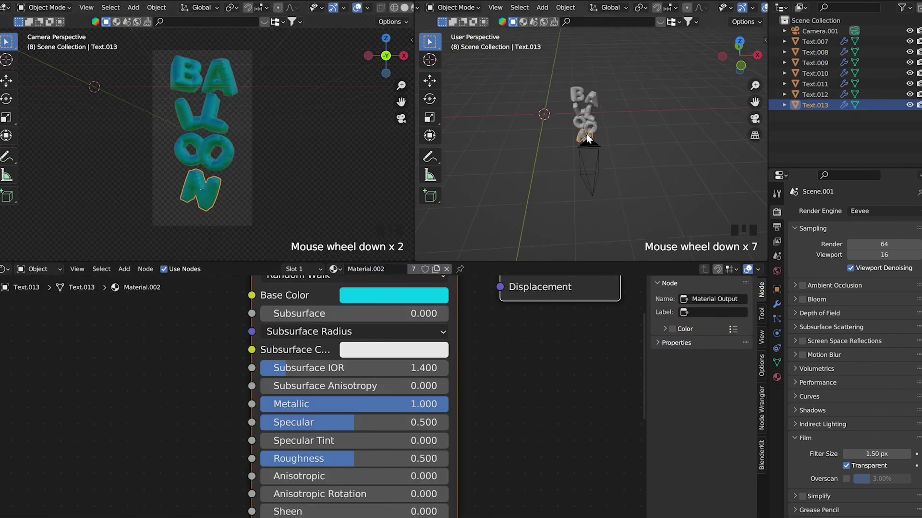
{"action": "left_click", "coordinate": [544, 8]}
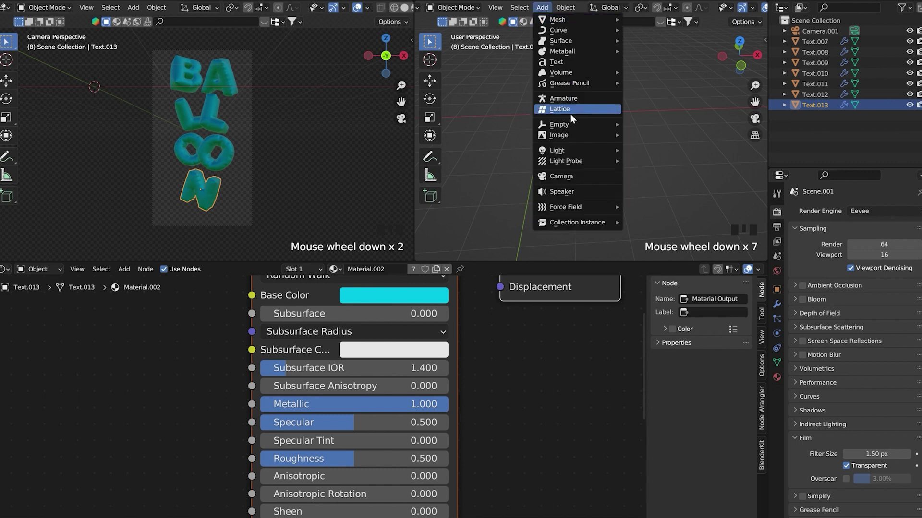
{"action": "mouse_move", "coordinate": [572, 151]}
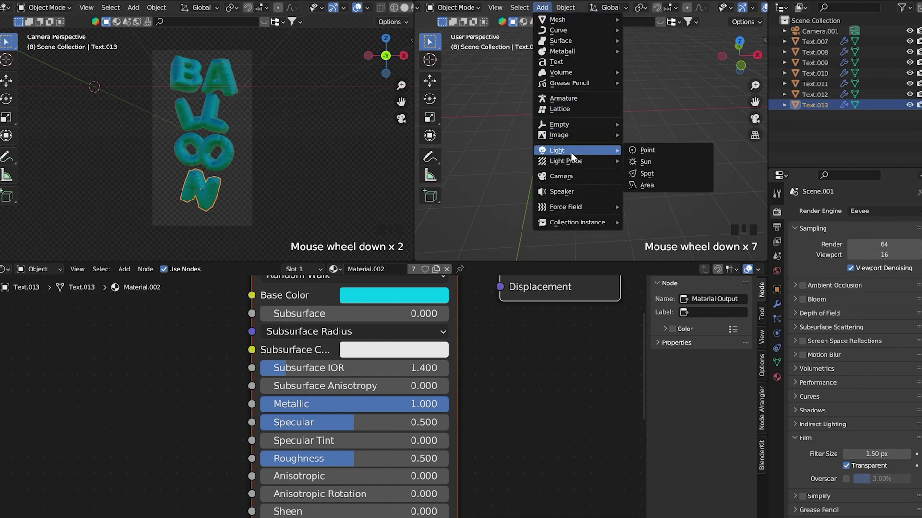
{"action": "left_click", "coordinate": [666, 185]}
{"action": "scroll", "coordinate": [621, 151], "scroll_direction": "up", "scroll_amount": 1}
{"action": "middle_click_drag", "start_coordinate": [620, 152], "coordinate": [458, 91]}
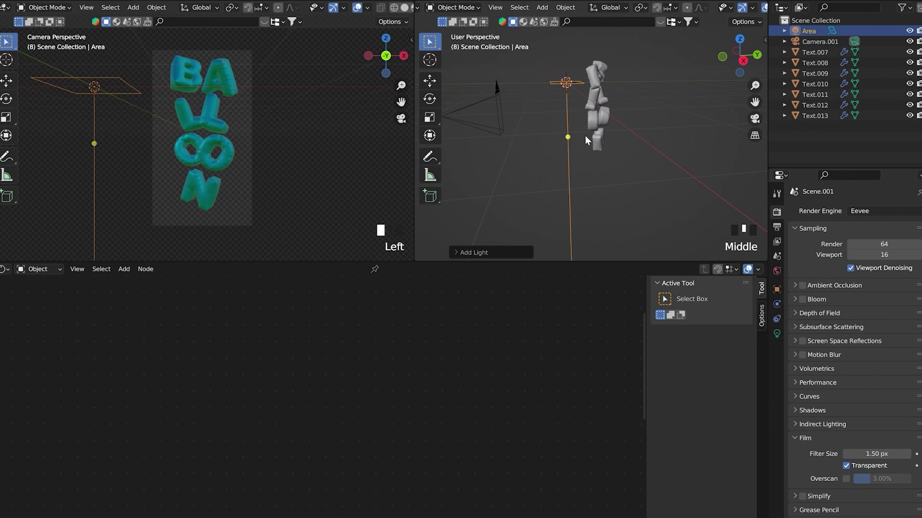
- Aim the area light diagonally towards the letters and set its power to 700 W
{"action": "left_click_drag", "start_coordinate": [567, 137], "coordinate": [626, 112]}
{"action": "middle_click_drag", "start_coordinate": [574, 87], "coordinate": [551, 174]}
{"action": "left_click", "coordinate": [776, 333]}
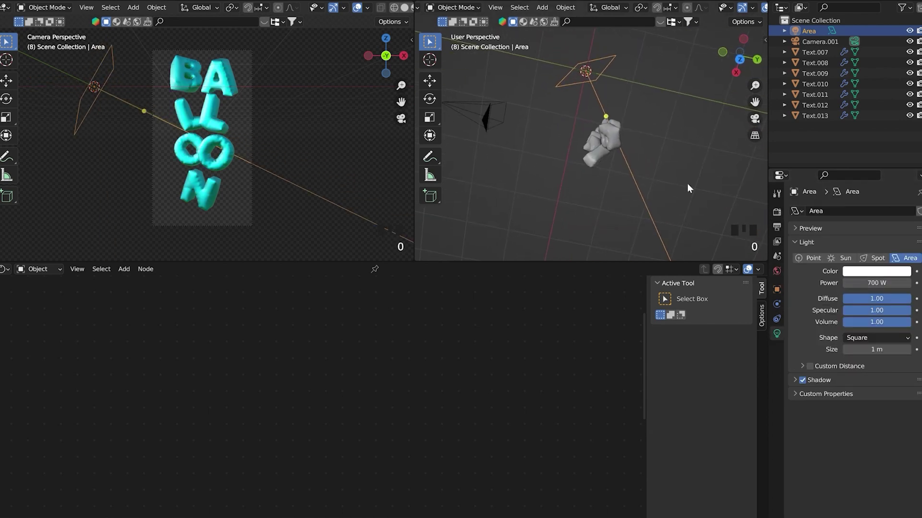
- Enlarge the area light to 3.05 m and move it farther out beside the letters, fine-tuning its power
{"action": "middle_click_drag", "start_coordinate": [687, 184], "coordinate": [584, 79]}
{"action": "left_click_drag", "start_coordinate": [577, 72], "coordinate": [644, 80]}
{"action": "middle_click_drag", "start_coordinate": [644, 80], "coordinate": [590, 138]}
{"action": "key", "text": "g"}
{"action": "left_click", "coordinate": [537, 168]}
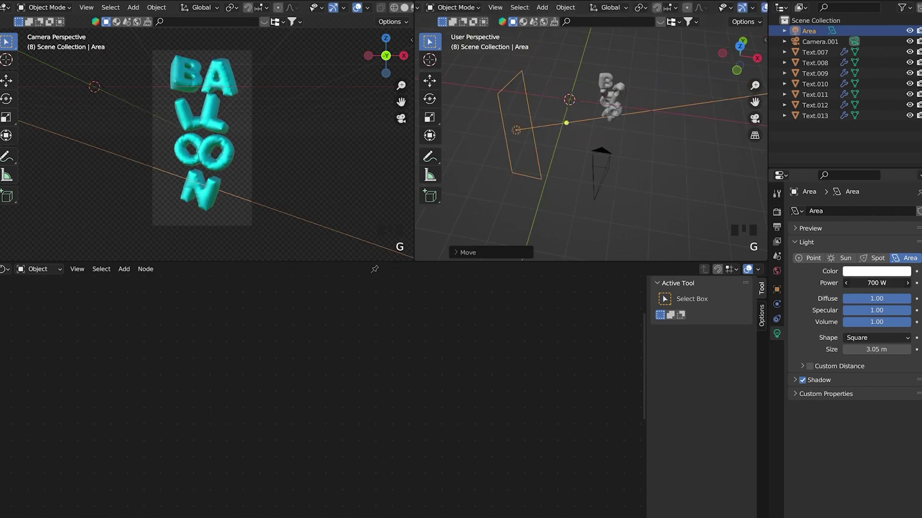
{"action": "left_click_drag", "start_coordinate": [877, 283], "coordinate": [868, 283]}
- Select the second L and lower the roughness of its Material.002 to about 0.198
{"action": "scroll", "coordinate": [182, 94], "scroll_direction": "up", "scroll_amount": 3}
{"action": "scroll", "coordinate": [168, 106], "scroll_direction": "down", "scroll_amount": 1}
{"action": "left_click", "coordinate": [35, 269]}
{"action": "left_click", "coordinate": [226, 147]}
{"action": "left_click_drag", "start_coordinate": [353, 458], "coordinate": [328, 458]}
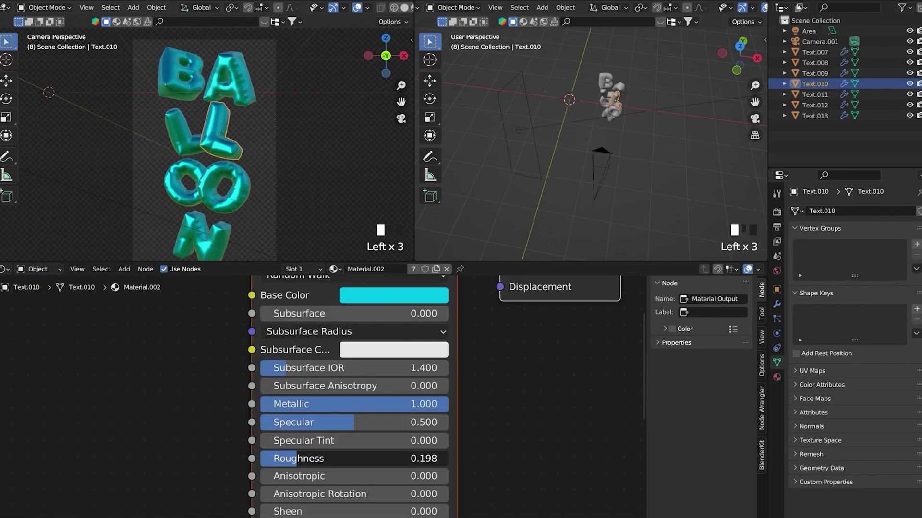
- Change the base colour of Material.002 to a bright purple-magenta
{"action": "middle_click_drag", "start_coordinate": [430, 386], "coordinate": [414, 458]}
{"action": "left_click", "coordinate": [384, 368]}
{"action": "left_click_drag", "start_coordinate": [394, 156], "coordinate": [428, 202]}
{"action": "scroll", "coordinate": [269, 134], "scroll_direction": "down", "scroll_amount": 2}
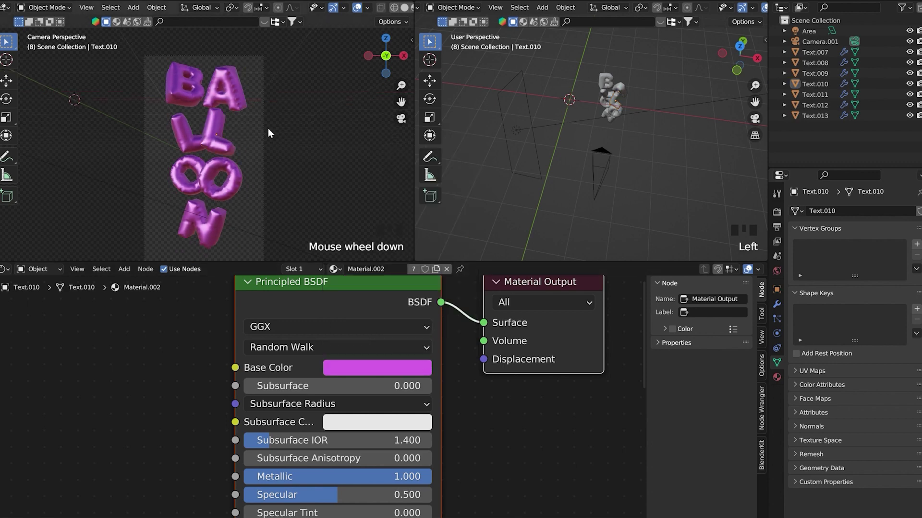
- Switch the shader editor area to the timeline, play the inflation animation from frame 1 and return to frame 1
{"action": "left_click", "coordinate": [33, 272]}
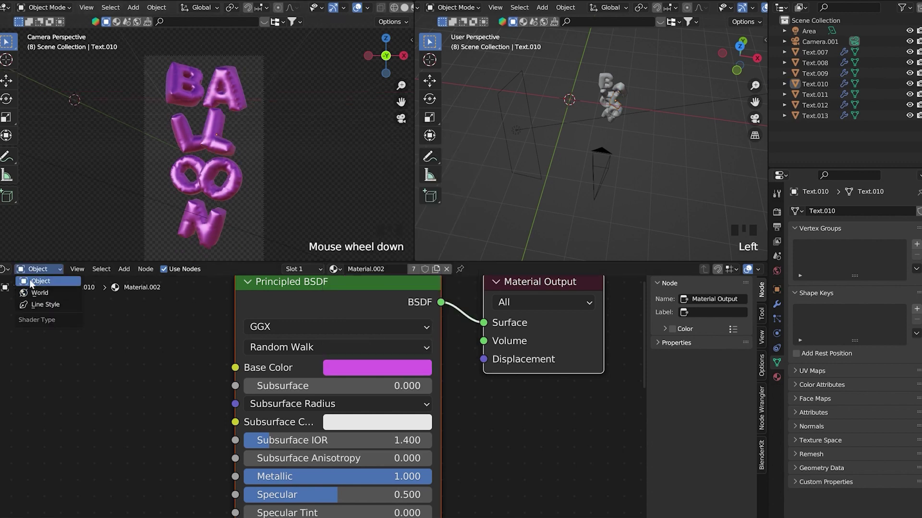
{"action": "left_click", "coordinate": [8, 271]}
{"action": "left_click", "coordinate": [137, 312]}
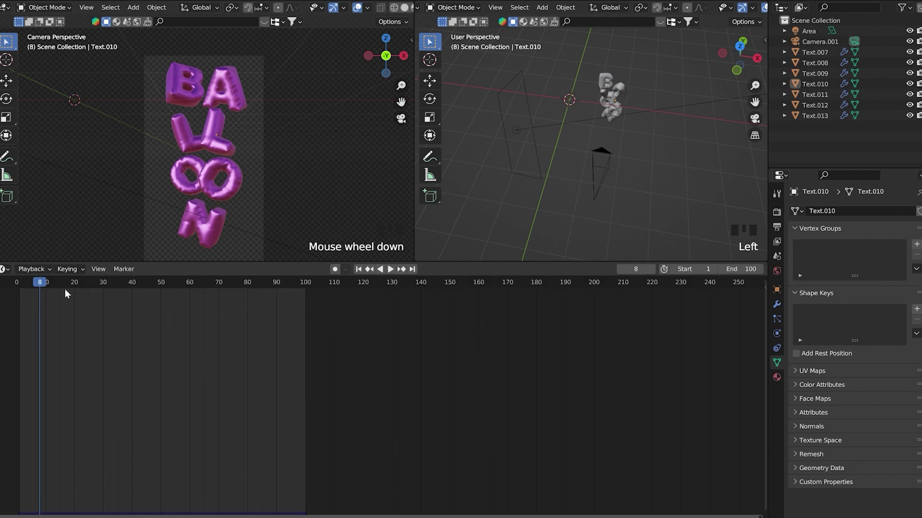
{"action": "left_click", "coordinate": [20, 288]}
{"action": "key", "text": "space"}
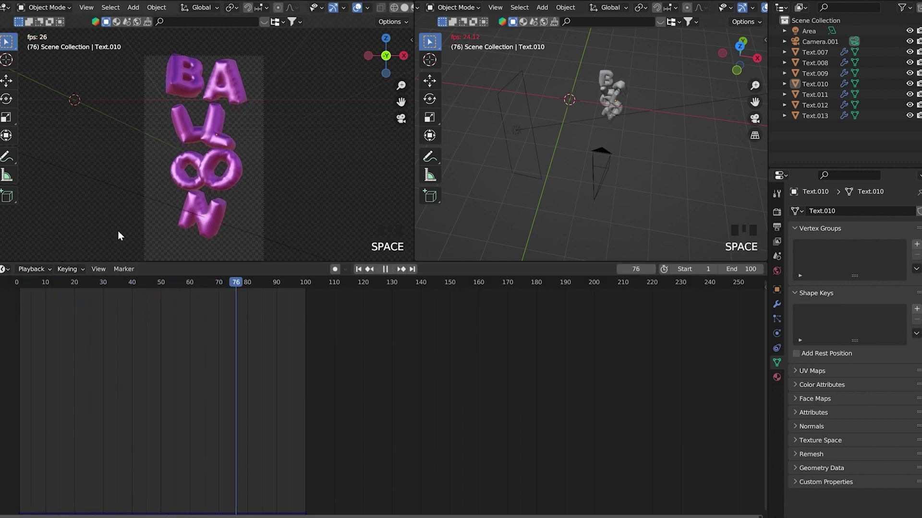
{"action": "key", "text": "space"}
{"action": "left_click_drag", "start_coordinate": [273, 281], "coordinate": [20, 303]}
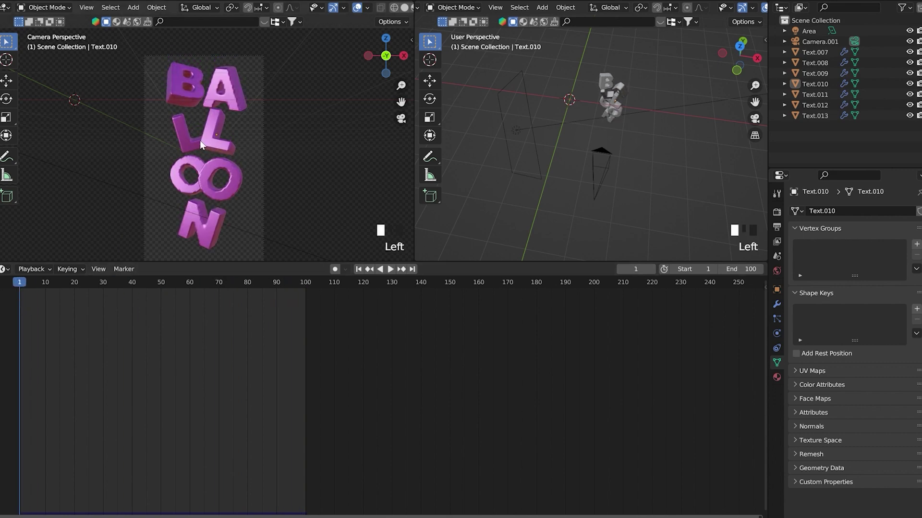